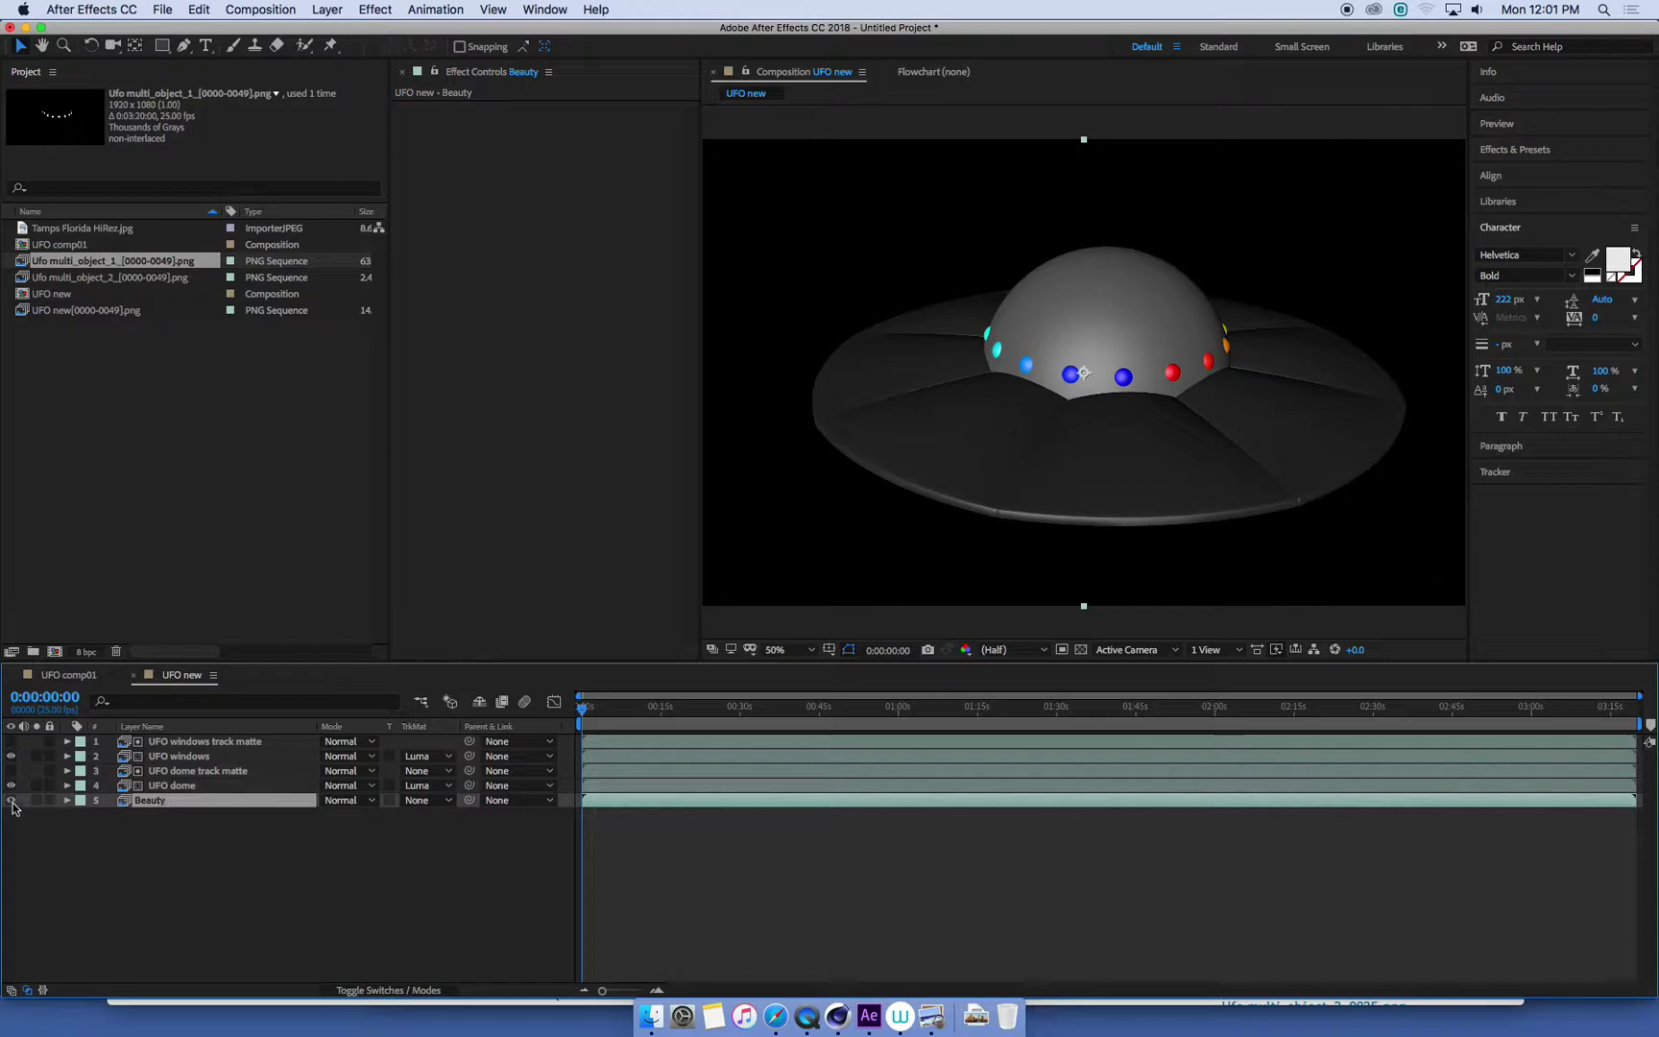
Isolate the UFO dome in the UFO new composition by hiding the Beauty and UFO windows layers
{"action": "left_click", "coordinate": [196, 788]}
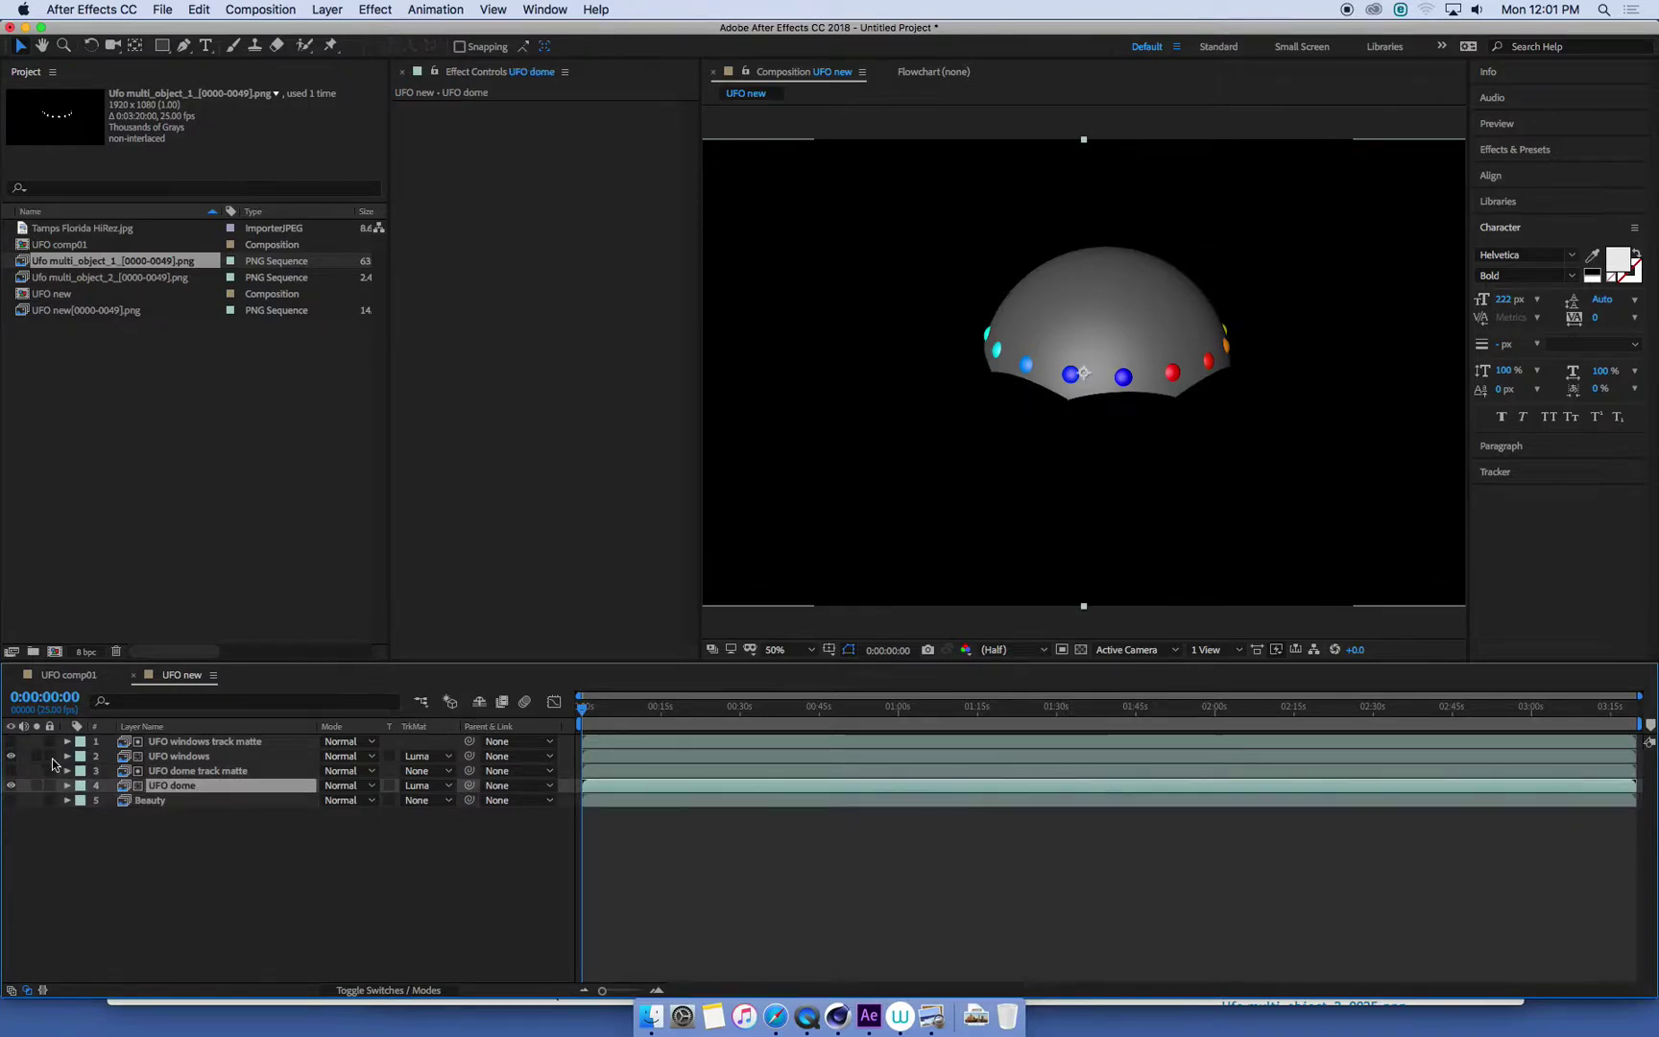
{"action": "left_click", "coordinate": [204, 759]}
{"action": "left_click", "coordinate": [190, 787]}
{"action": "left_click", "coordinate": [197, 771]}
{"action": "left_click", "coordinate": [197, 788]}
{"action": "left_click", "coordinate": [202, 771]}
{"action": "left_click", "coordinate": [203, 787]}
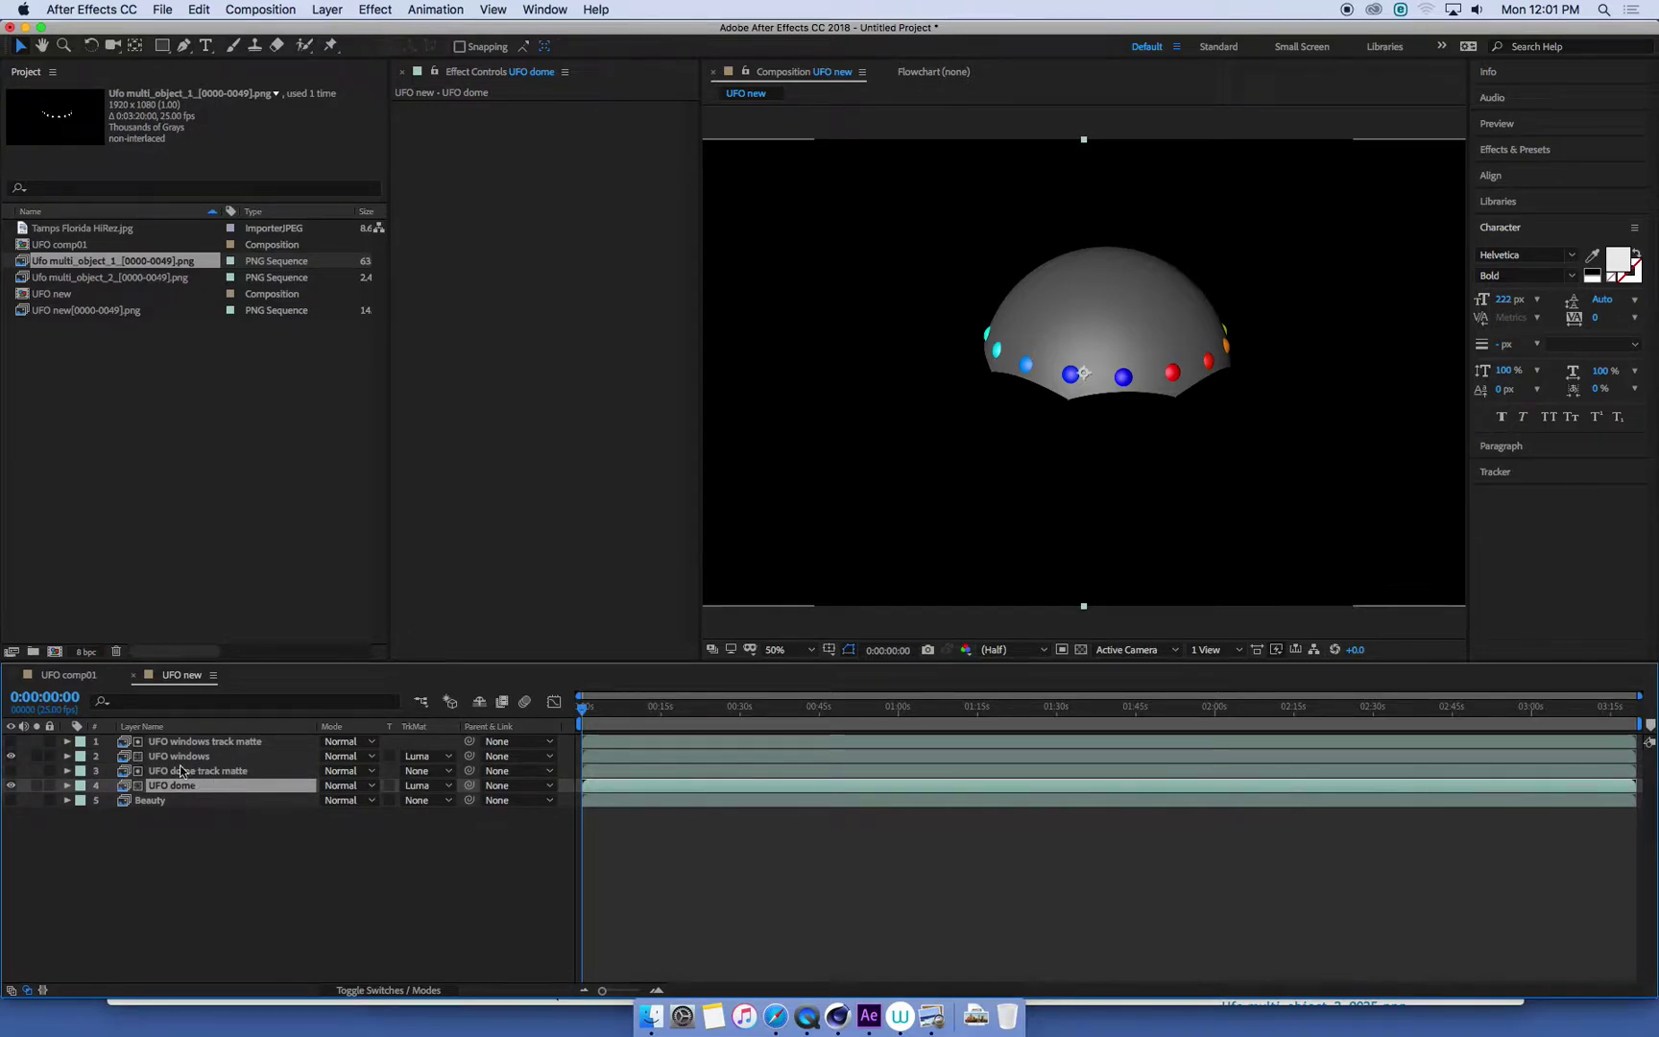
{"action": "left_click", "coordinate": [11, 756]}
{"action": "left_click", "coordinate": [197, 771]}
{"action": "left_click", "coordinate": [197, 787]}
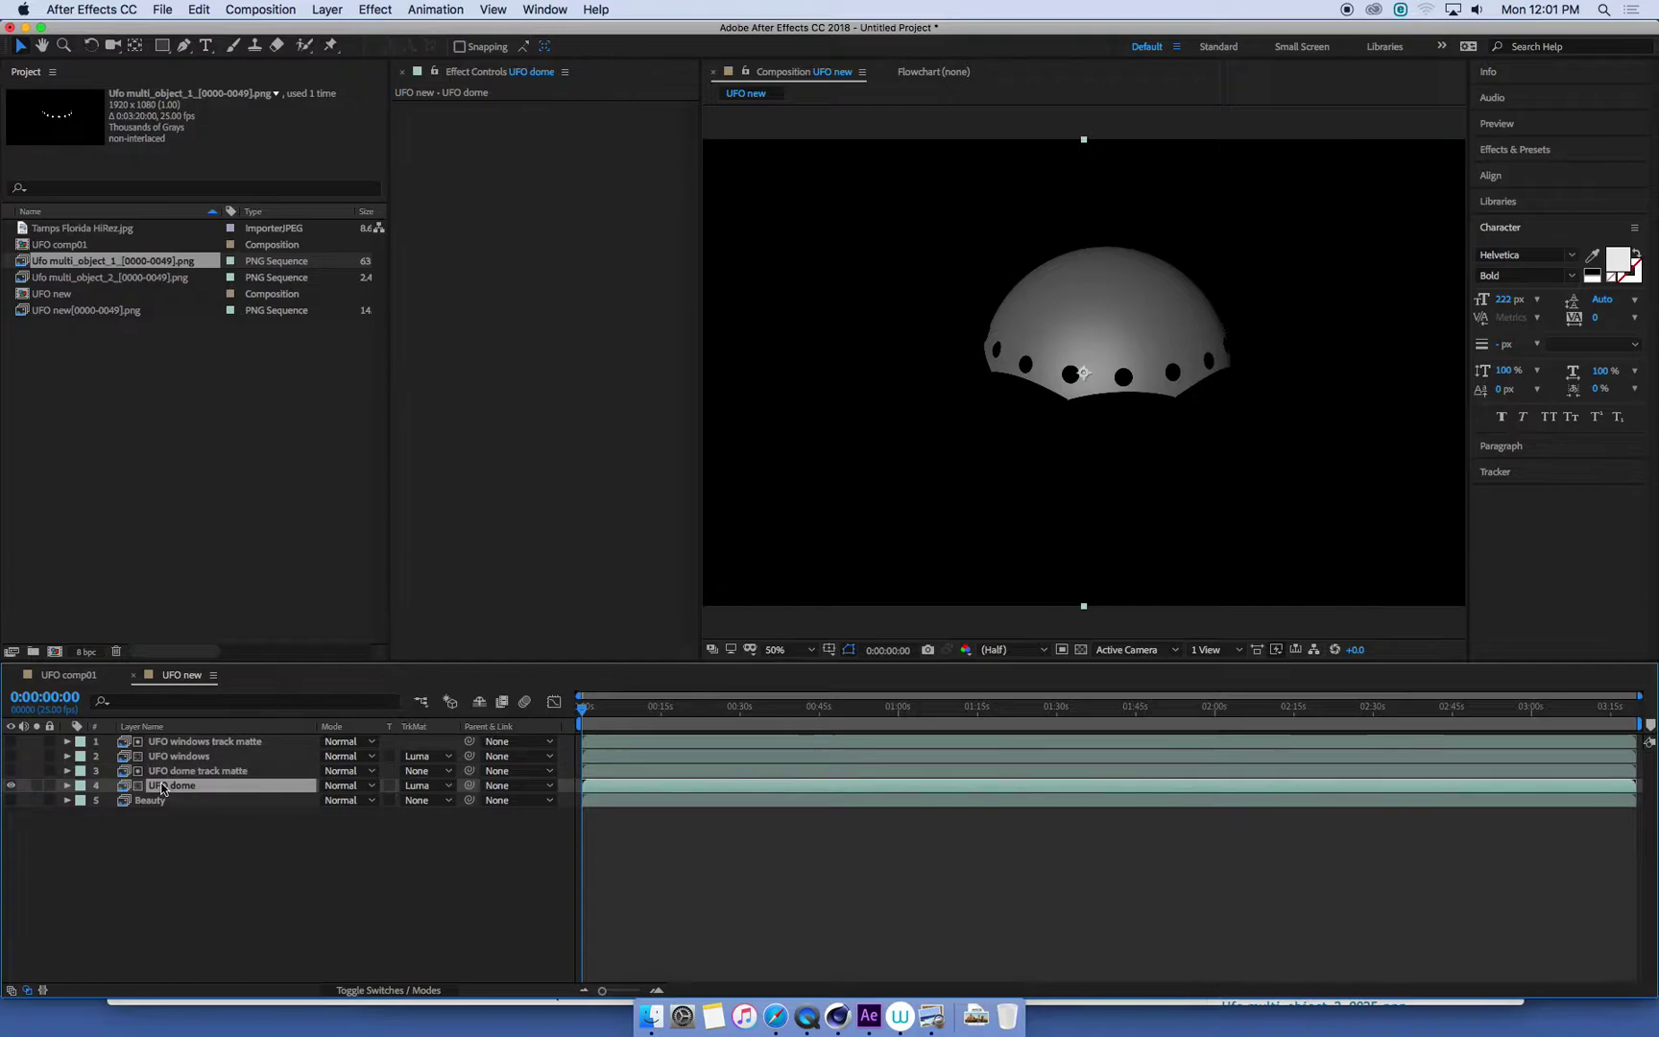
{"action": "left_click", "coordinate": [192, 771]}
{"action": "left_click", "coordinate": [165, 787]}
{"action": "left_click", "coordinate": [169, 771]}
{"action": "left_click", "coordinate": [173, 784]}
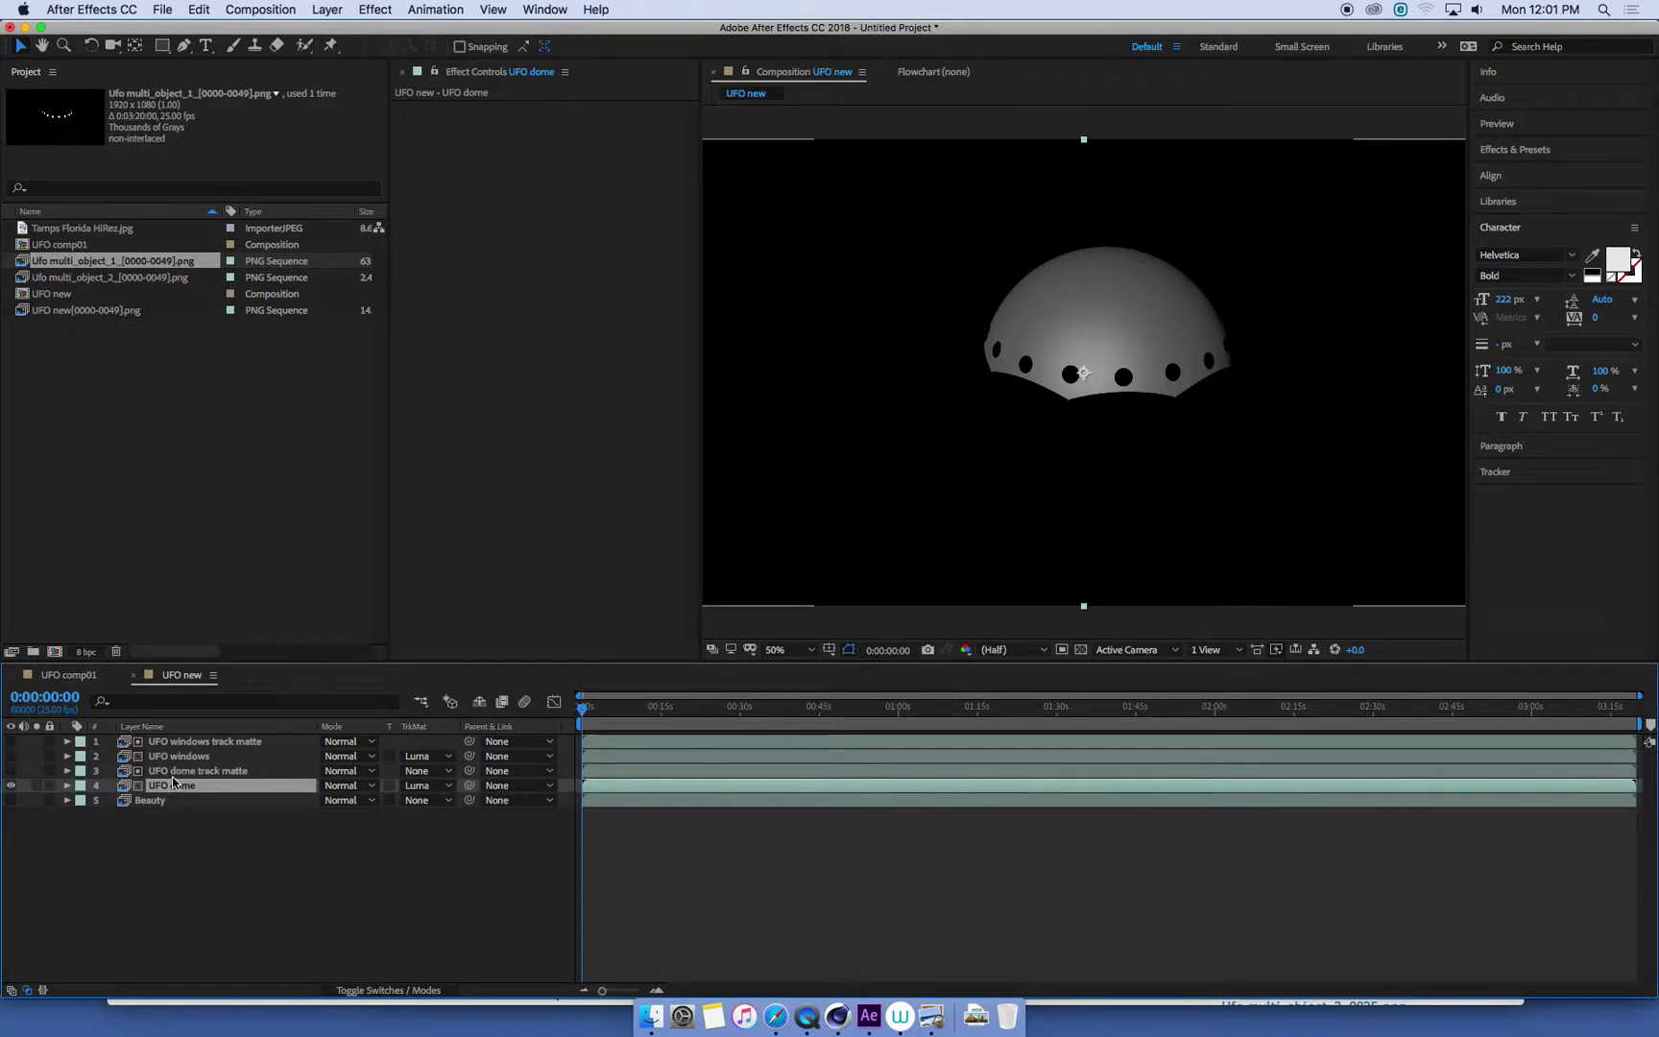
{"action": "left_click", "coordinate": [182, 772]}
{"action": "left_click", "coordinate": [180, 786]}
{"action": "left_click", "coordinate": [184, 774]}
{"action": "left_click", "coordinate": [182, 785]}
{"action": "left_click", "coordinate": [180, 774]}
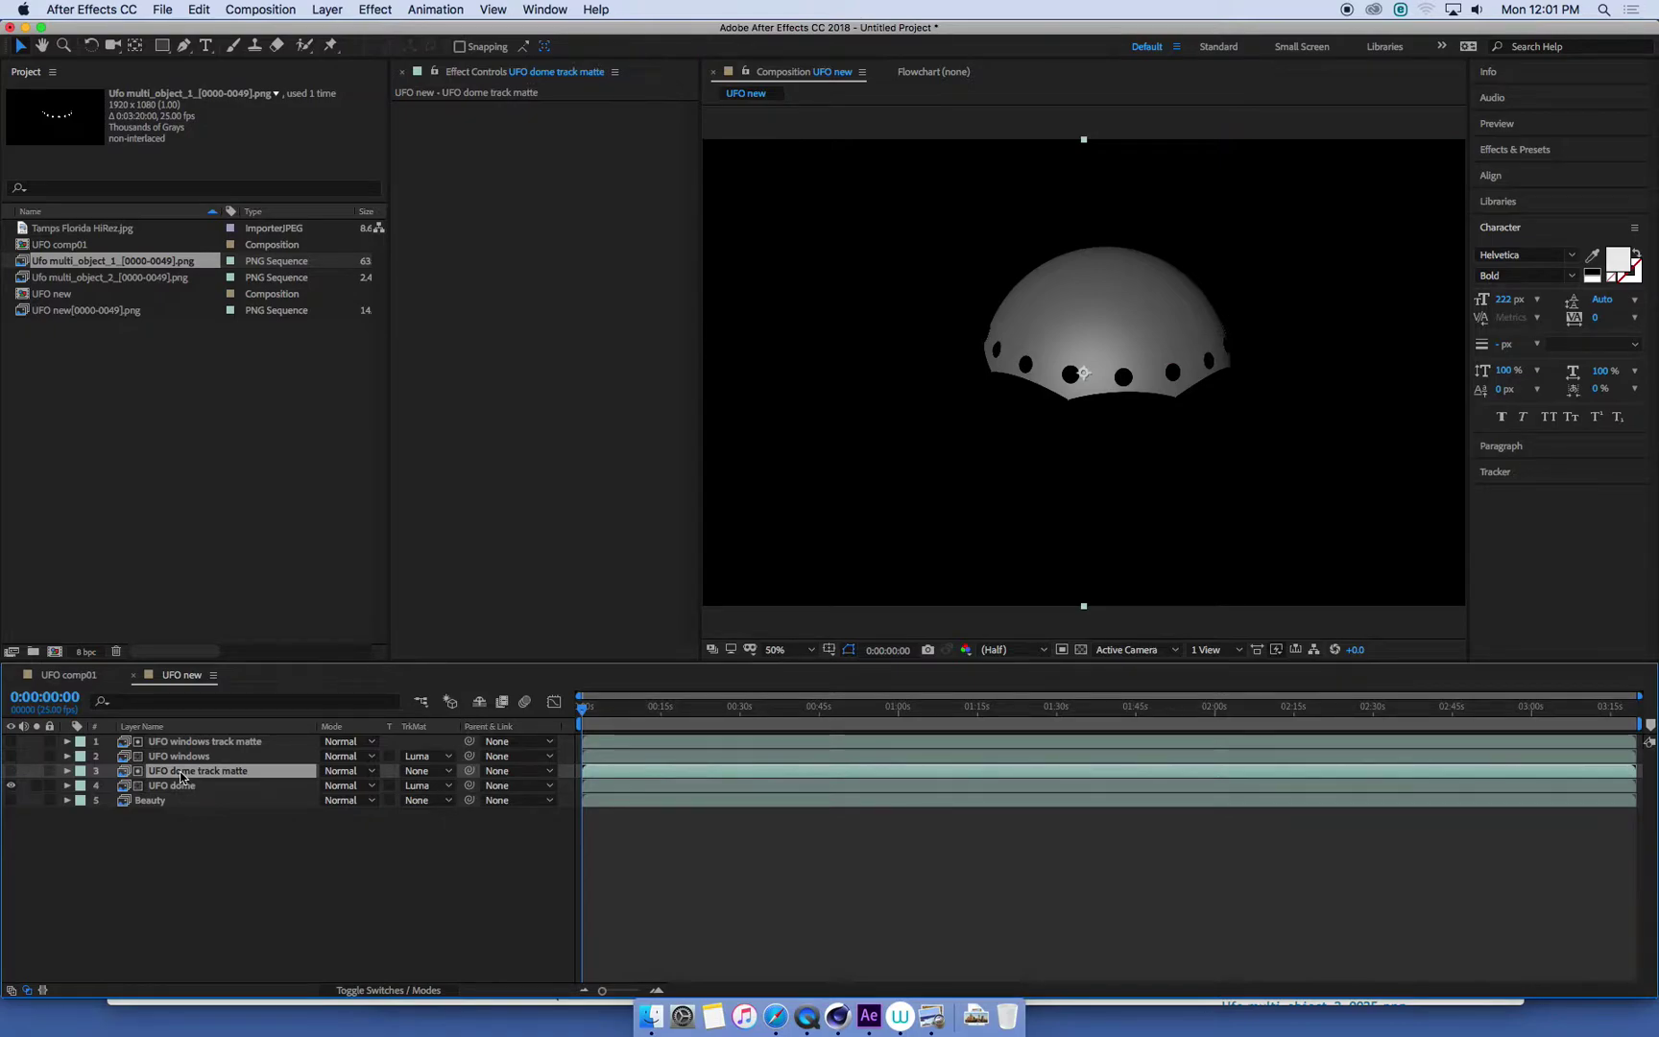
Pre-compose the UFO dome layer together with its track matte into a new composition named "ufo dome"
{"action": "left_click", "coordinate": [168, 788]}
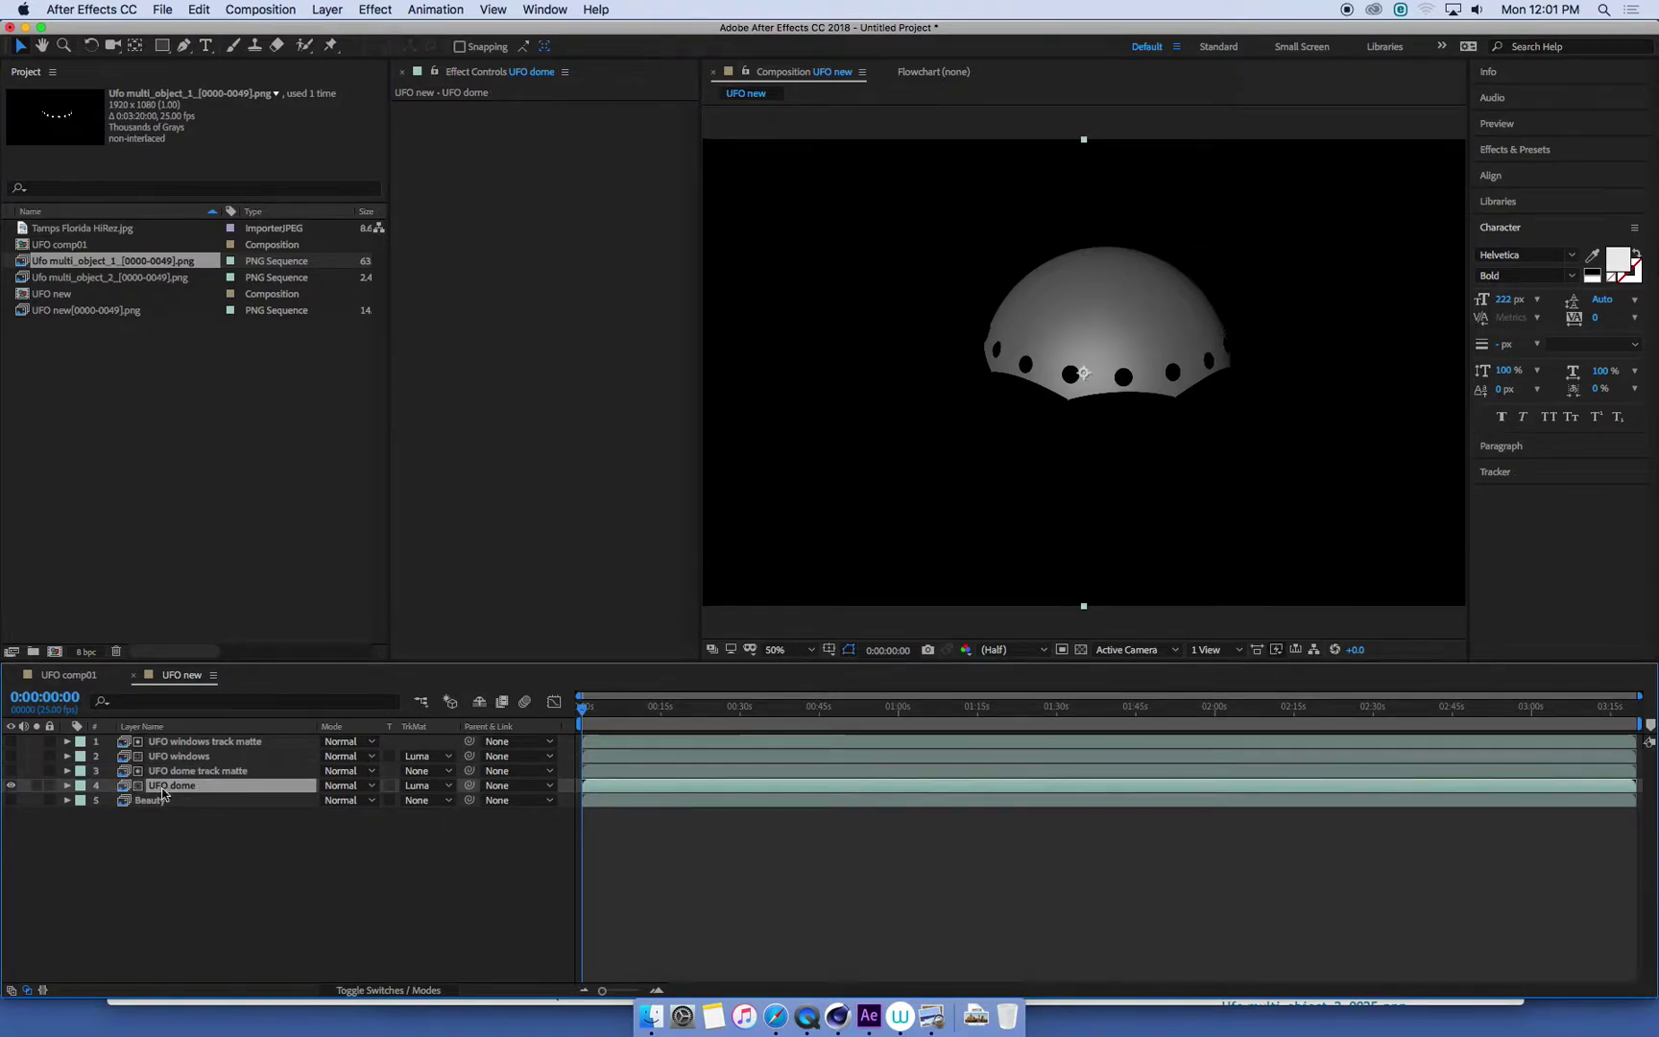
{"action": "left_click", "coordinate": [211, 773], "text": "shift"}
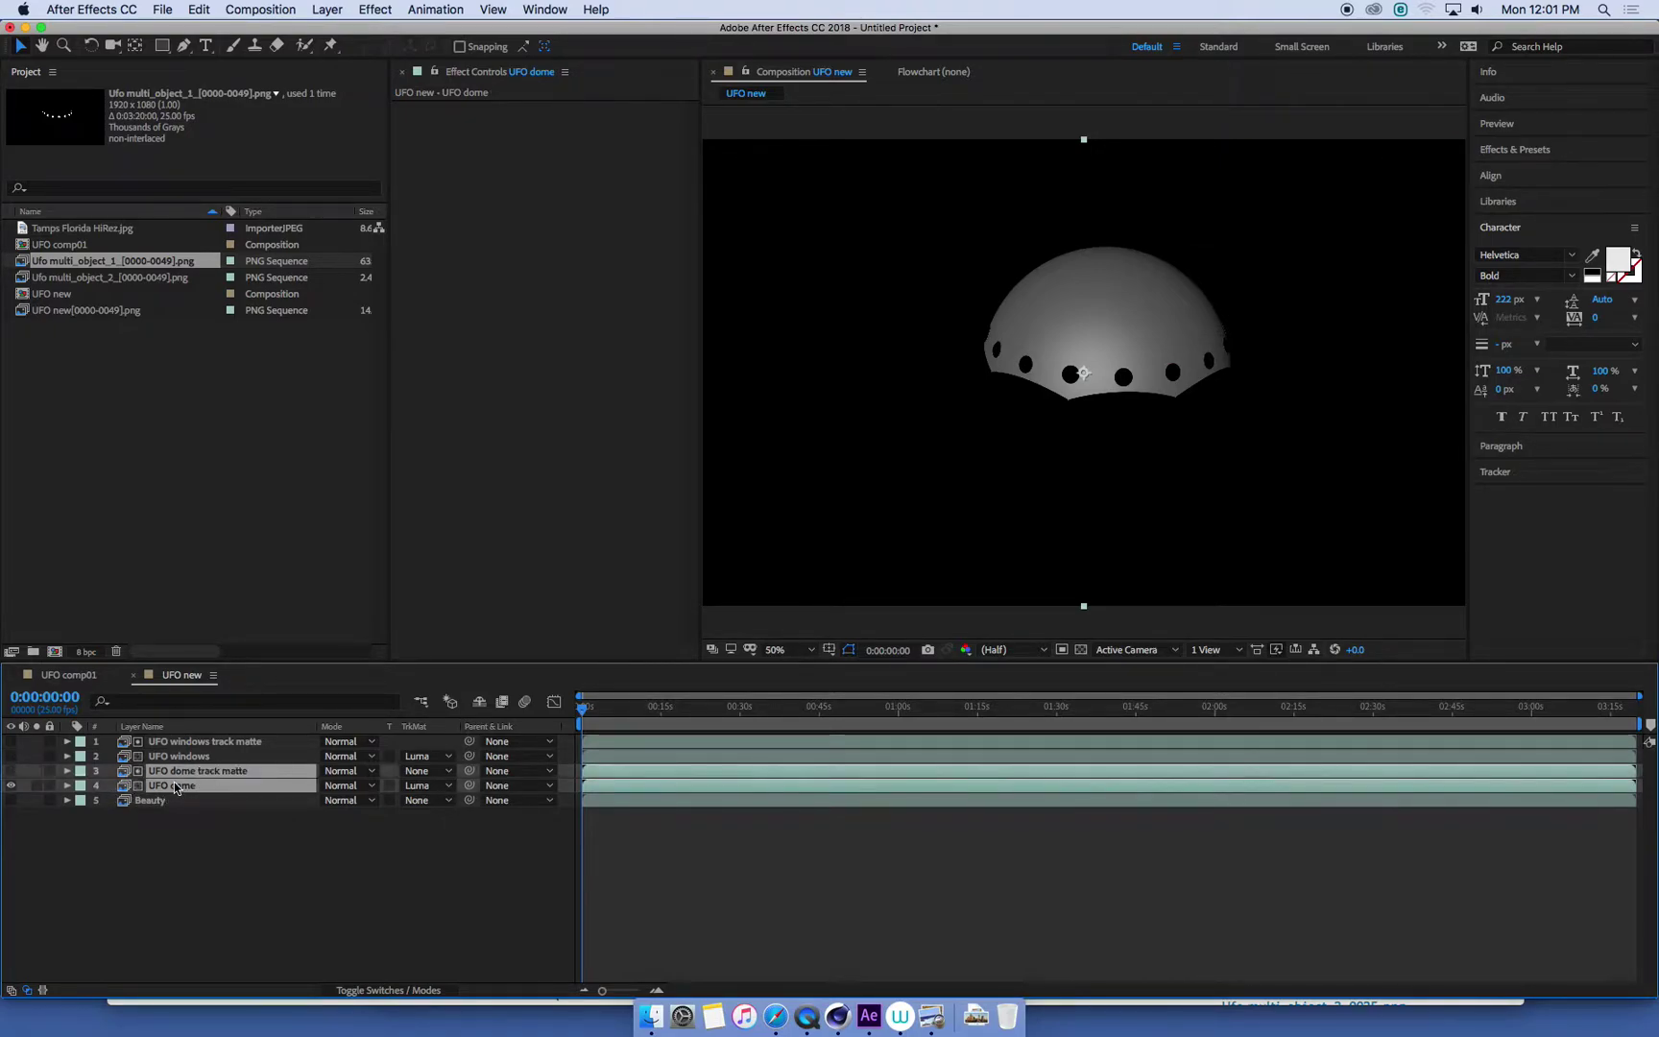
{"action": "right_click", "coordinate": [247, 780]}
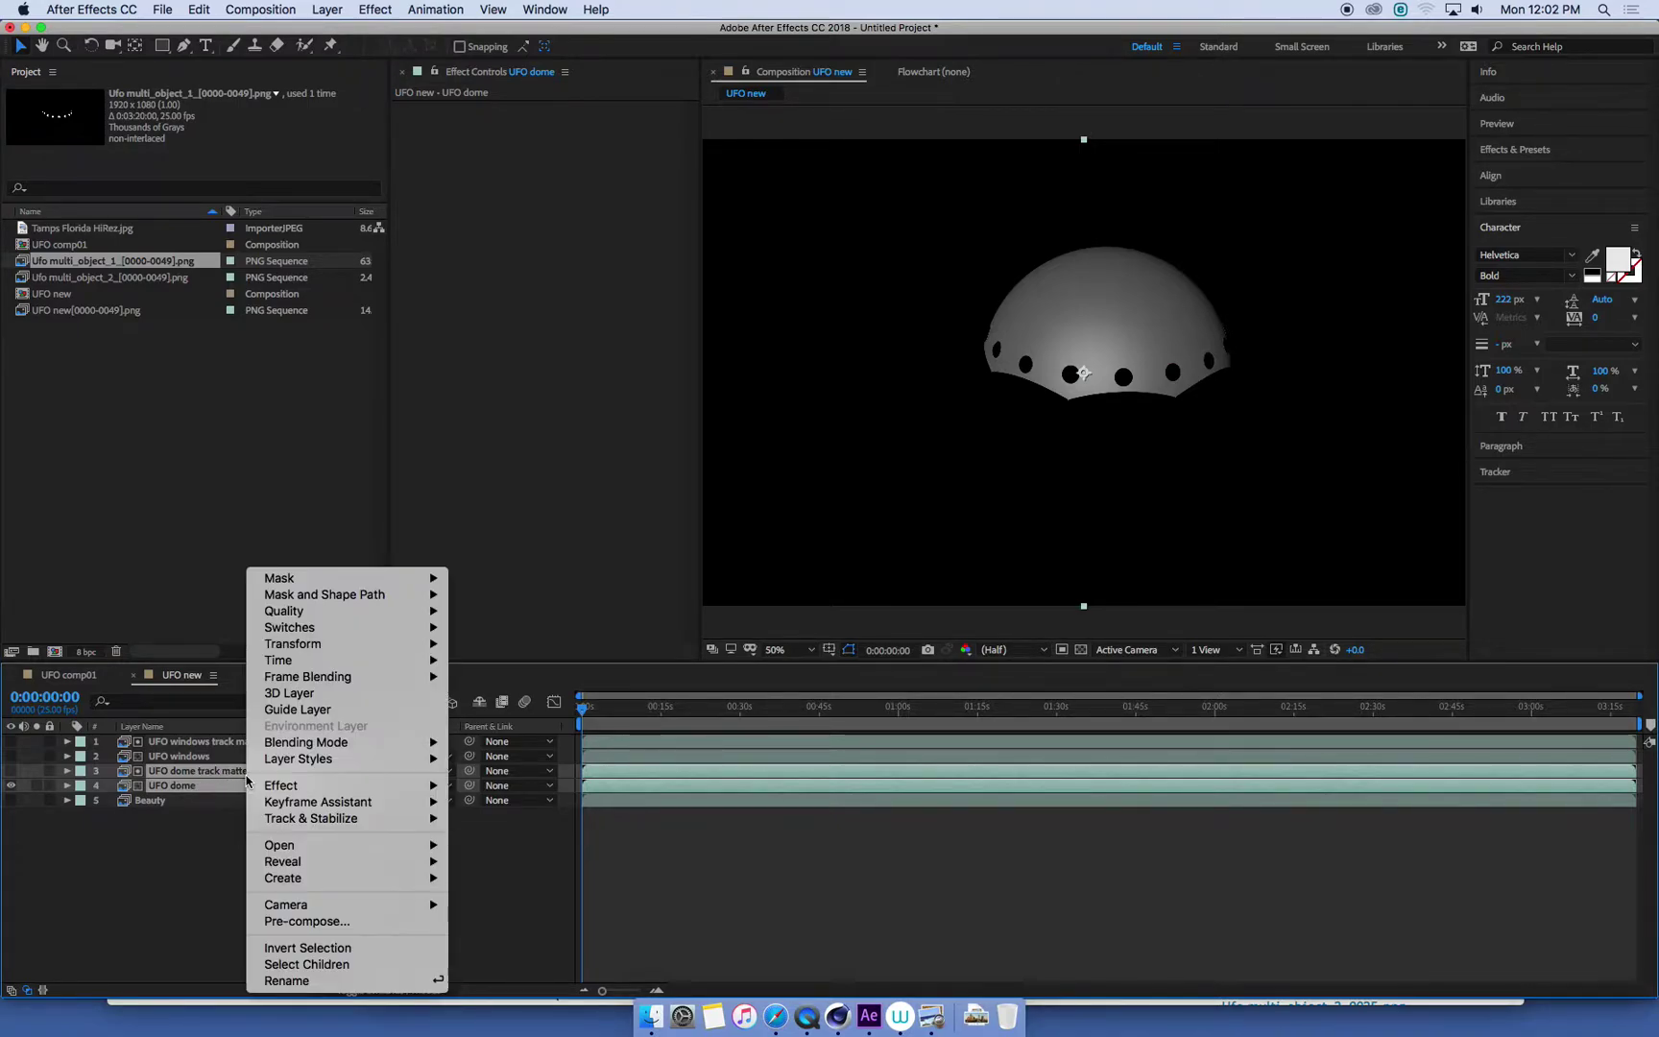
{"action": "left_click", "coordinate": [327, 923]}
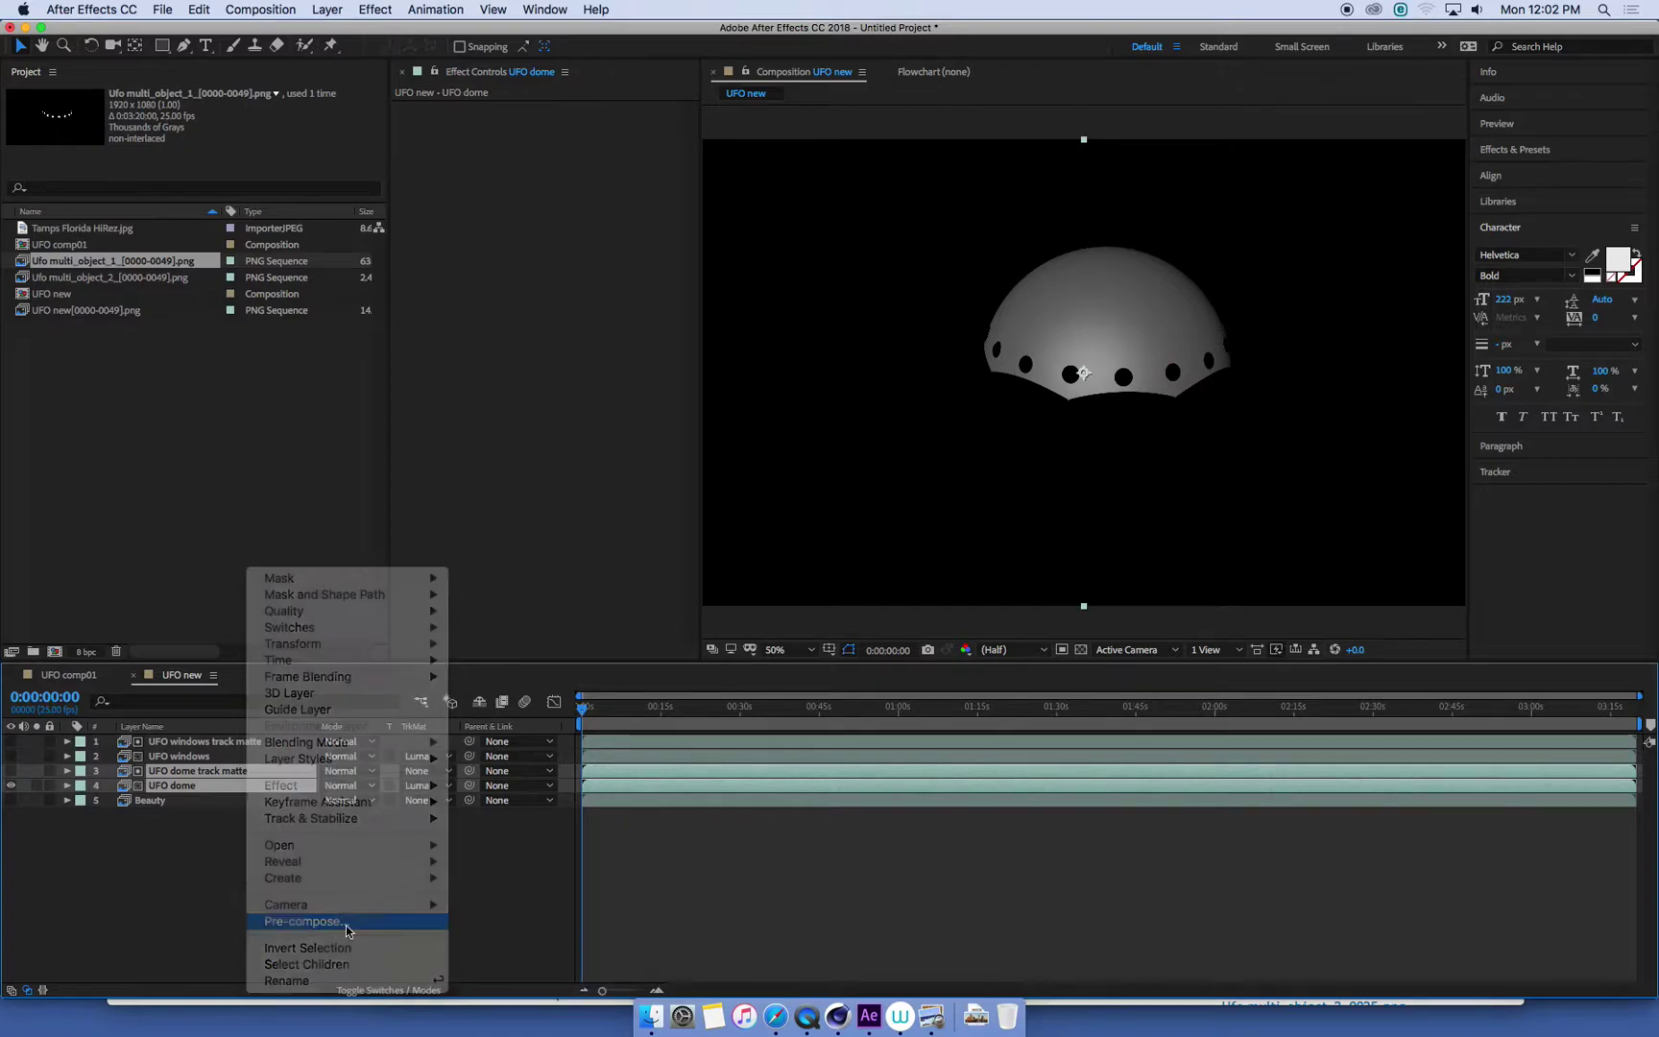
{"action": "type", "text": "ufo dome"}
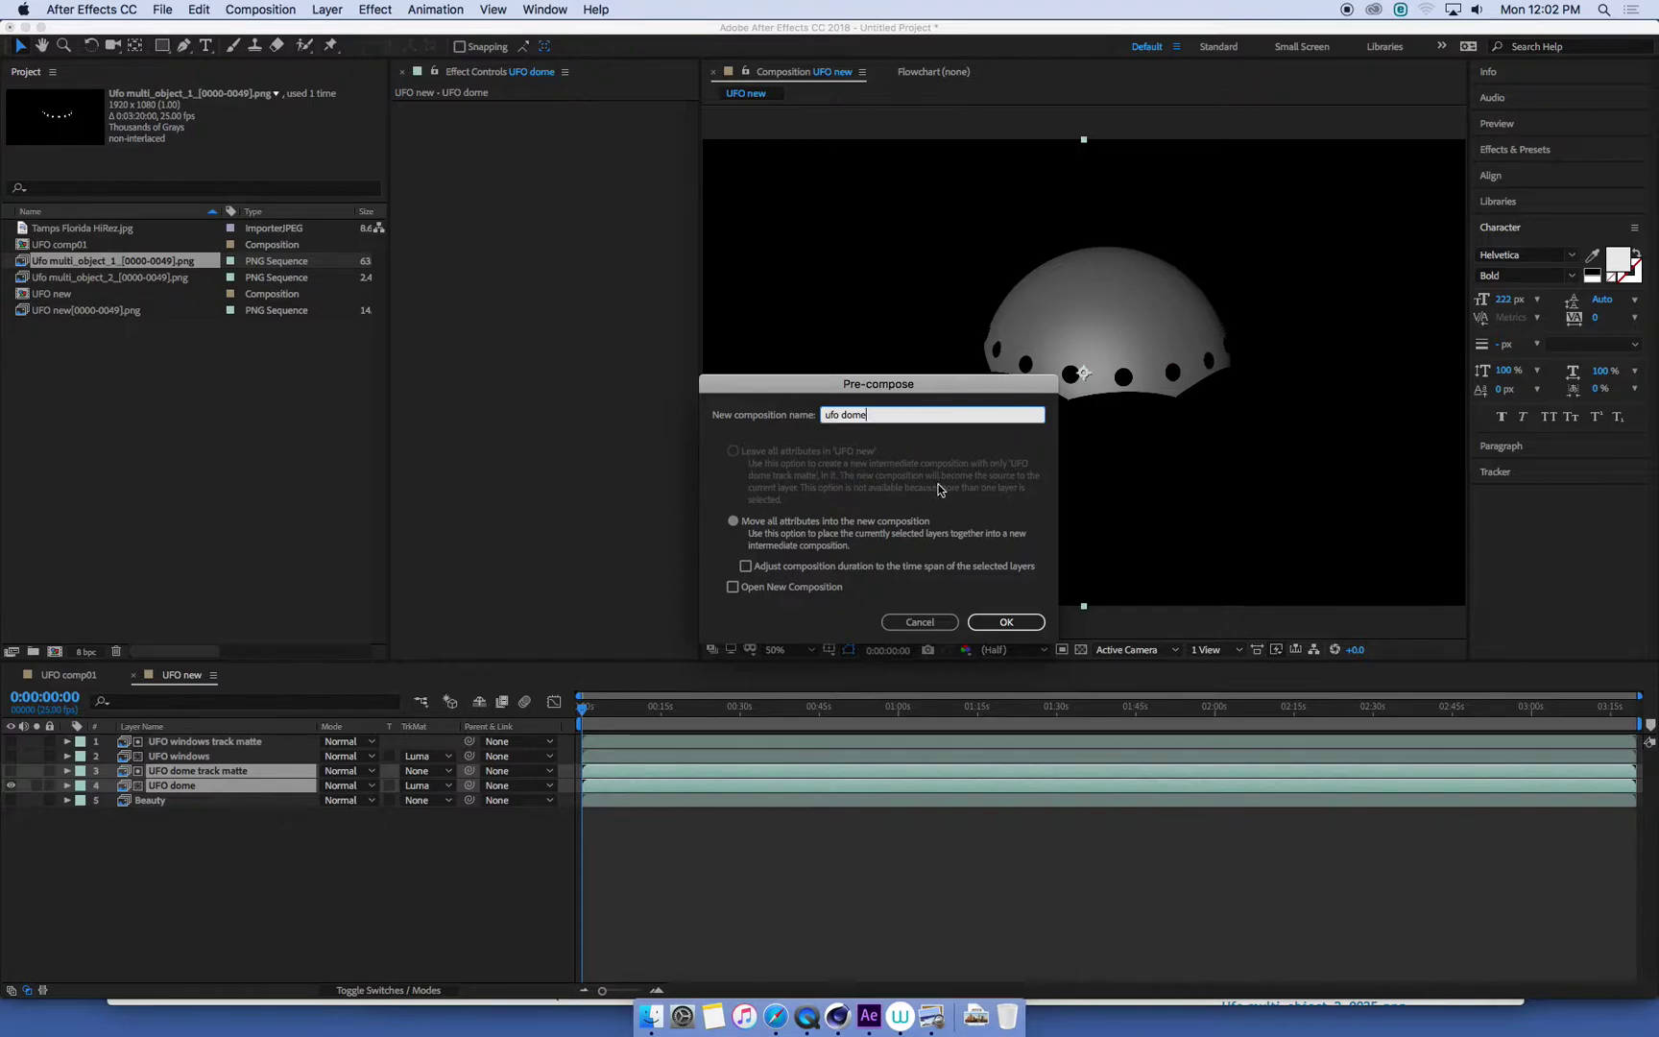
{"action": "left_click", "coordinate": [1016, 621]}
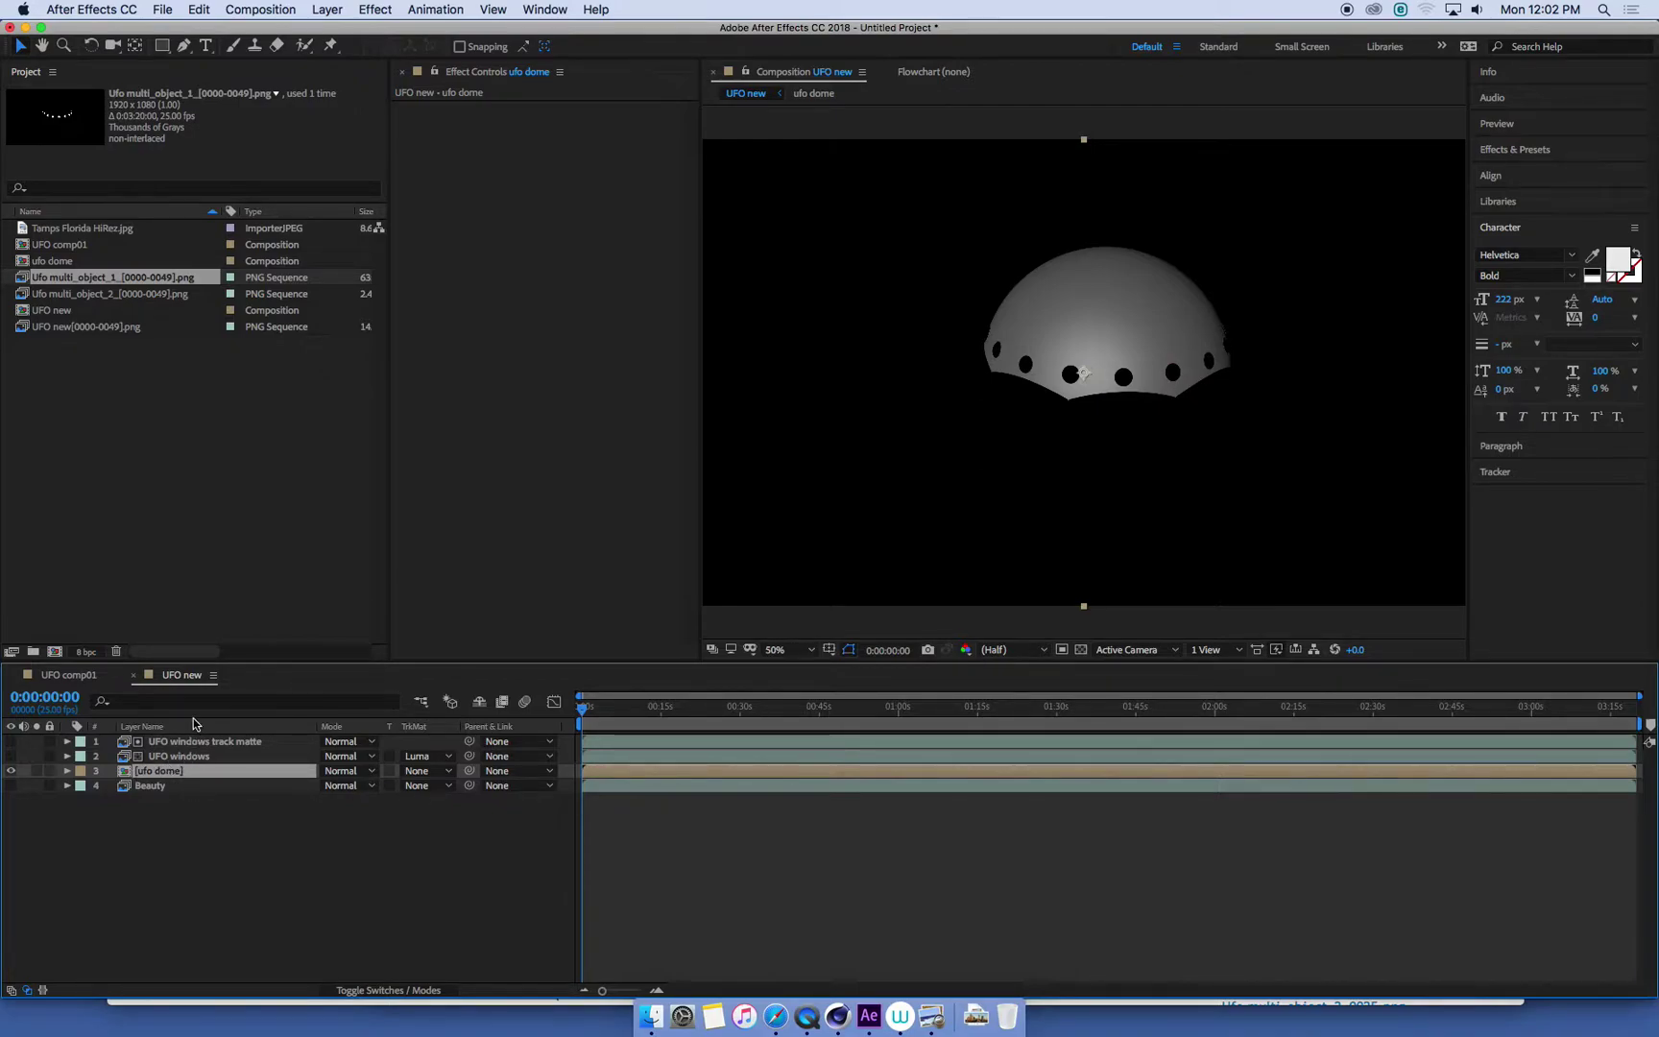
Hide the ufo dome pre-comp and make the UFO windows layer visible
{"action": "left_click", "coordinate": [13, 770]}
{"action": "left_click", "coordinate": [204, 742]}
{"action": "left_click", "coordinate": [154, 756]}
{"action": "left_click", "coordinate": [12, 755]}
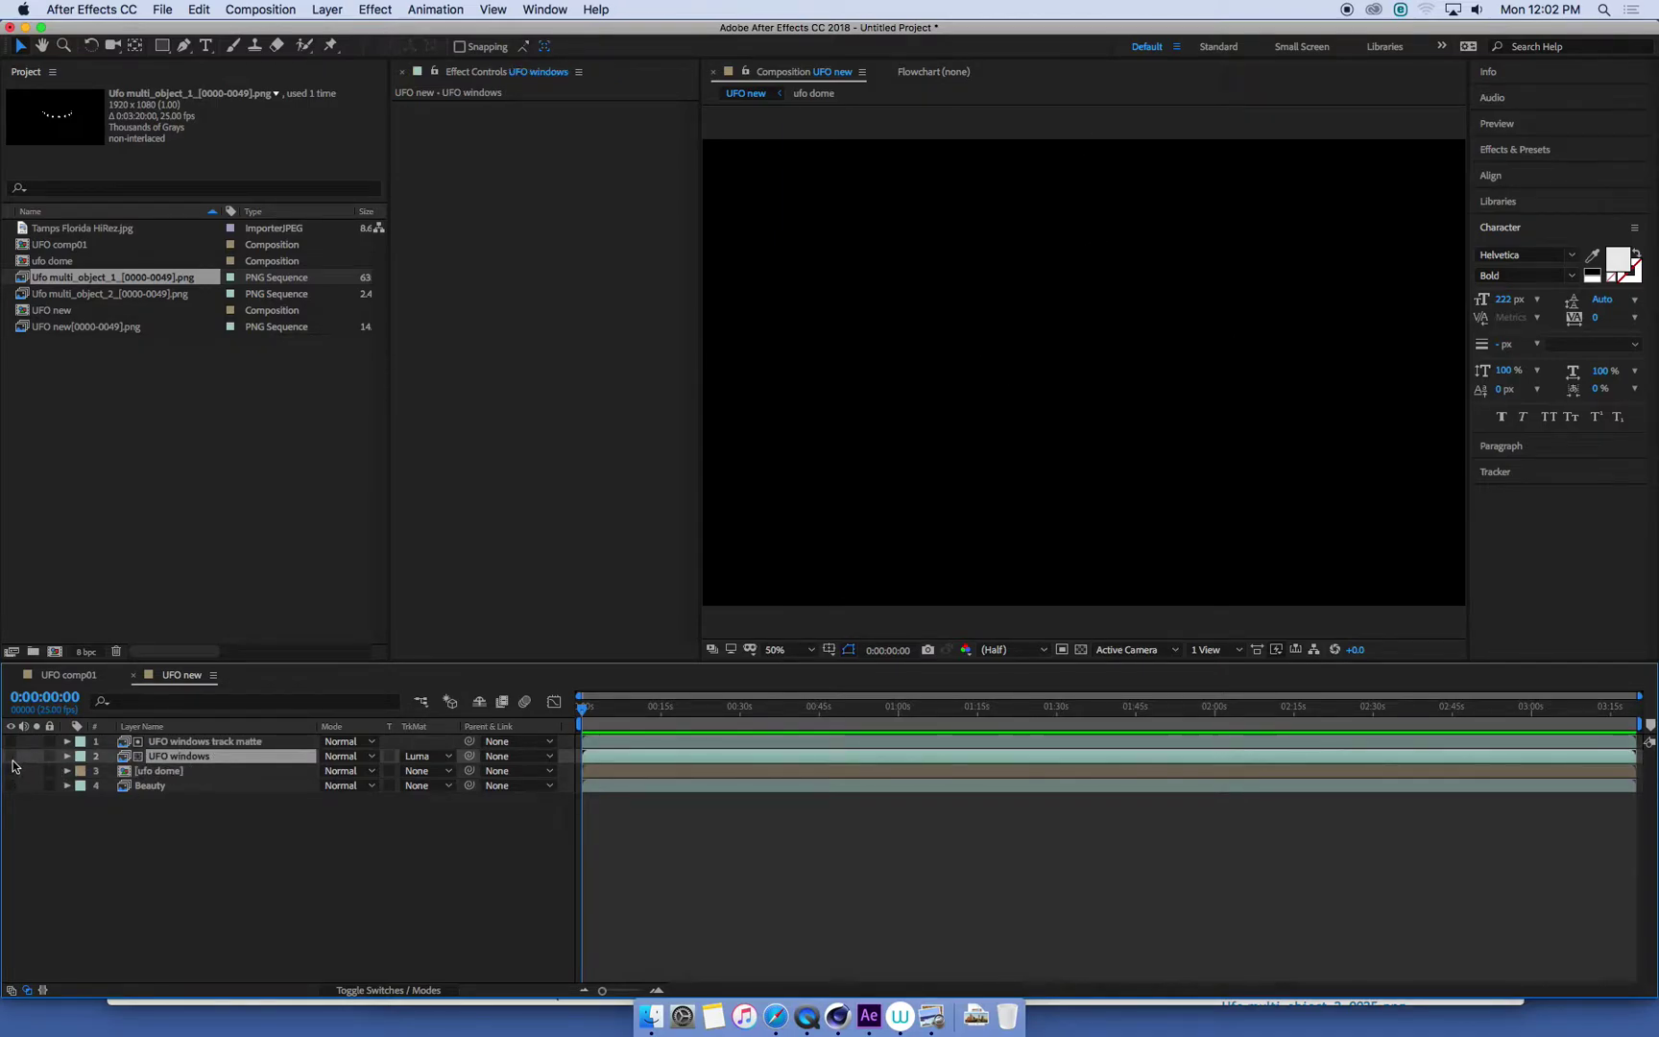
Pre-compose the UFO windows layer together with its track matte into a new composition named "ufo windows"
{"action": "left_click", "coordinate": [242, 746]}
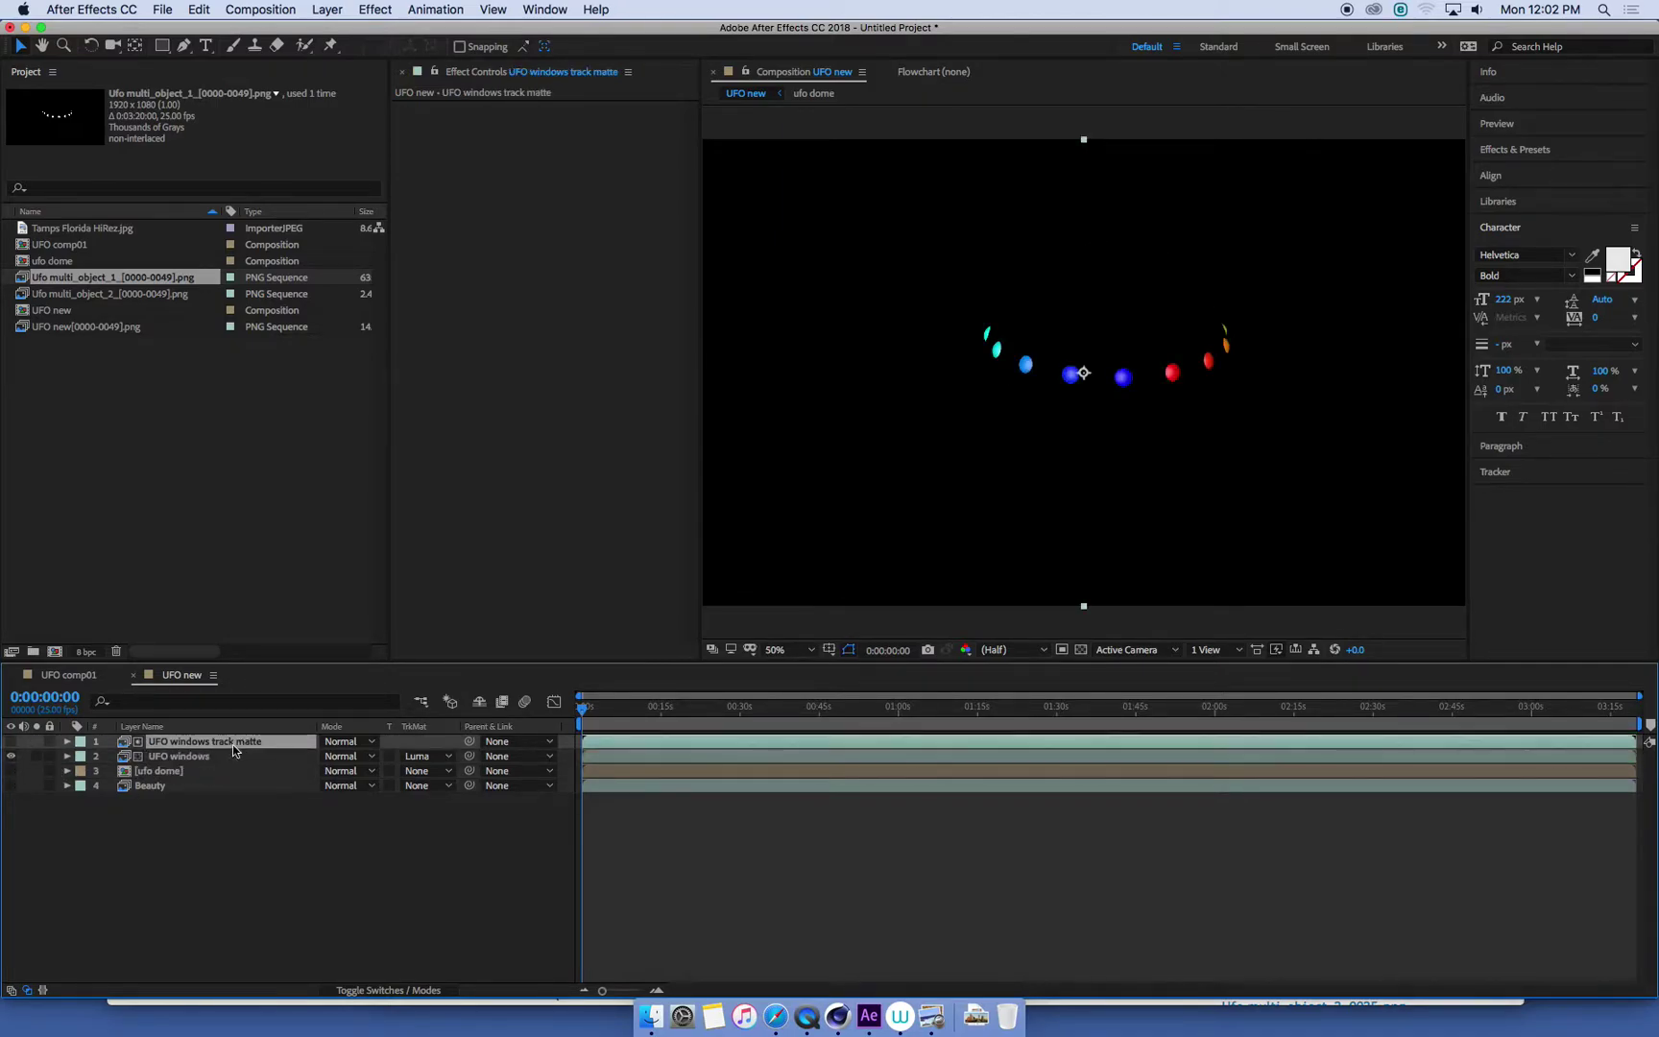
{"action": "left_click", "coordinate": [219, 759], "text": "shift"}
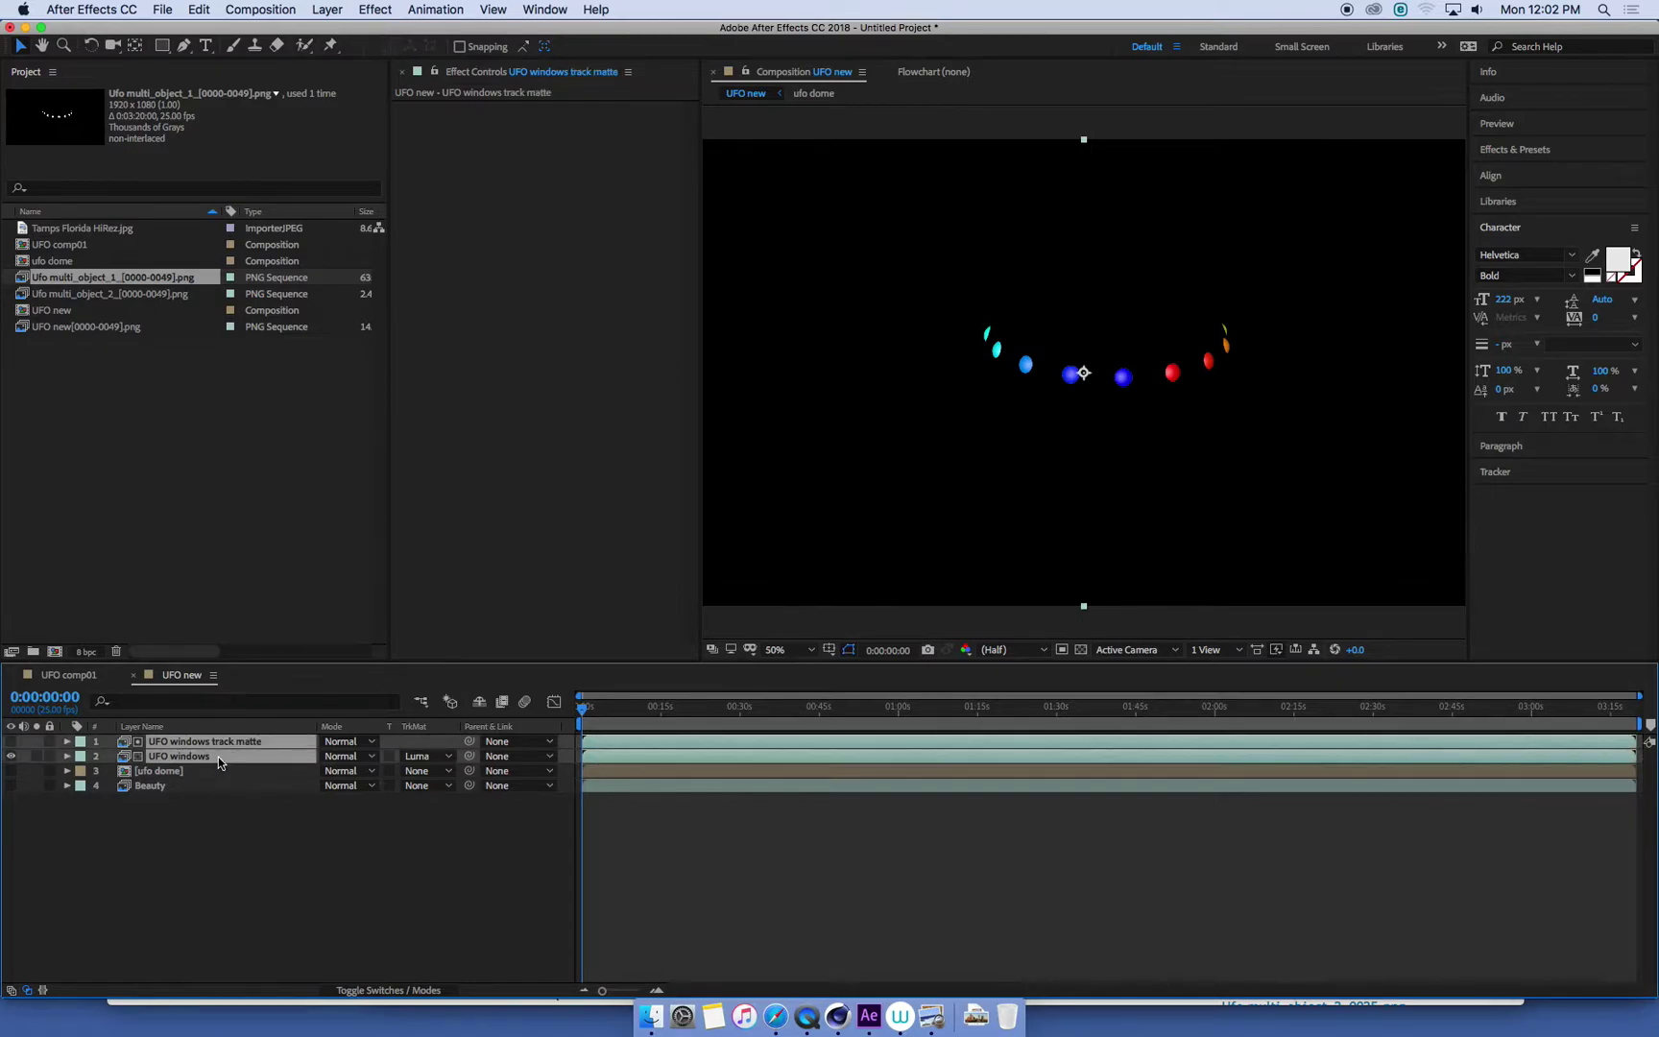
{"action": "right_click", "coordinate": [222, 758]}
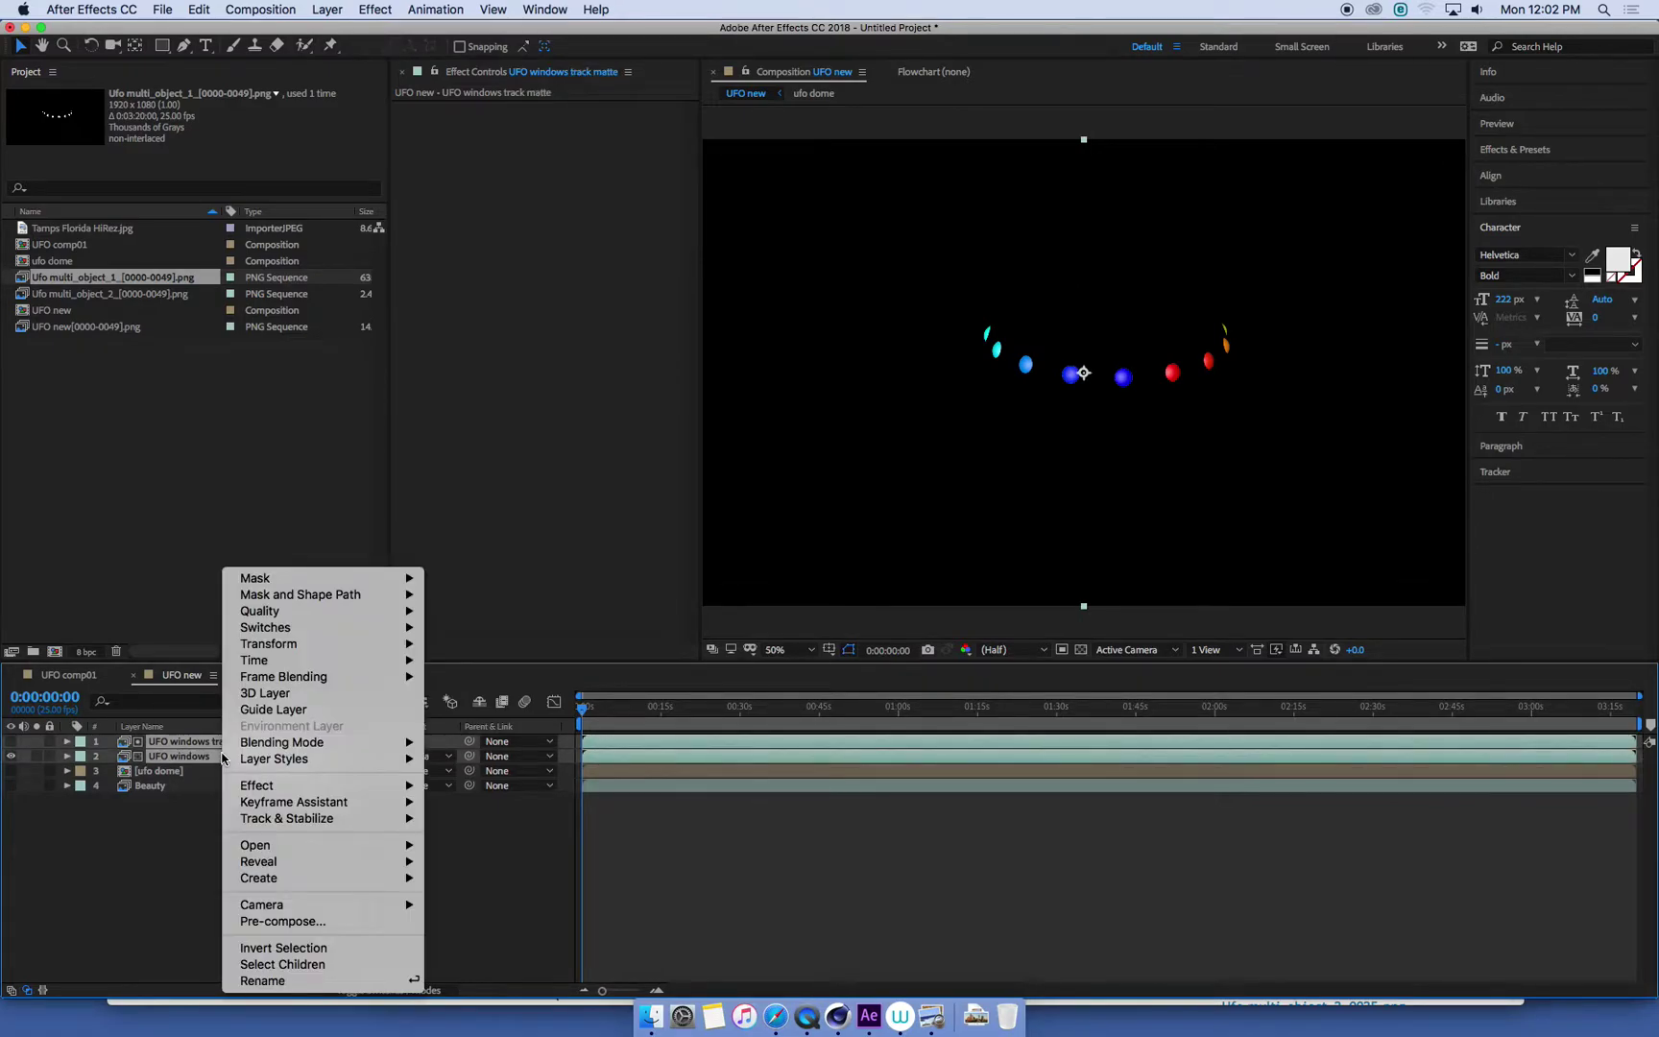
{"action": "left_click", "coordinate": [278, 920]}
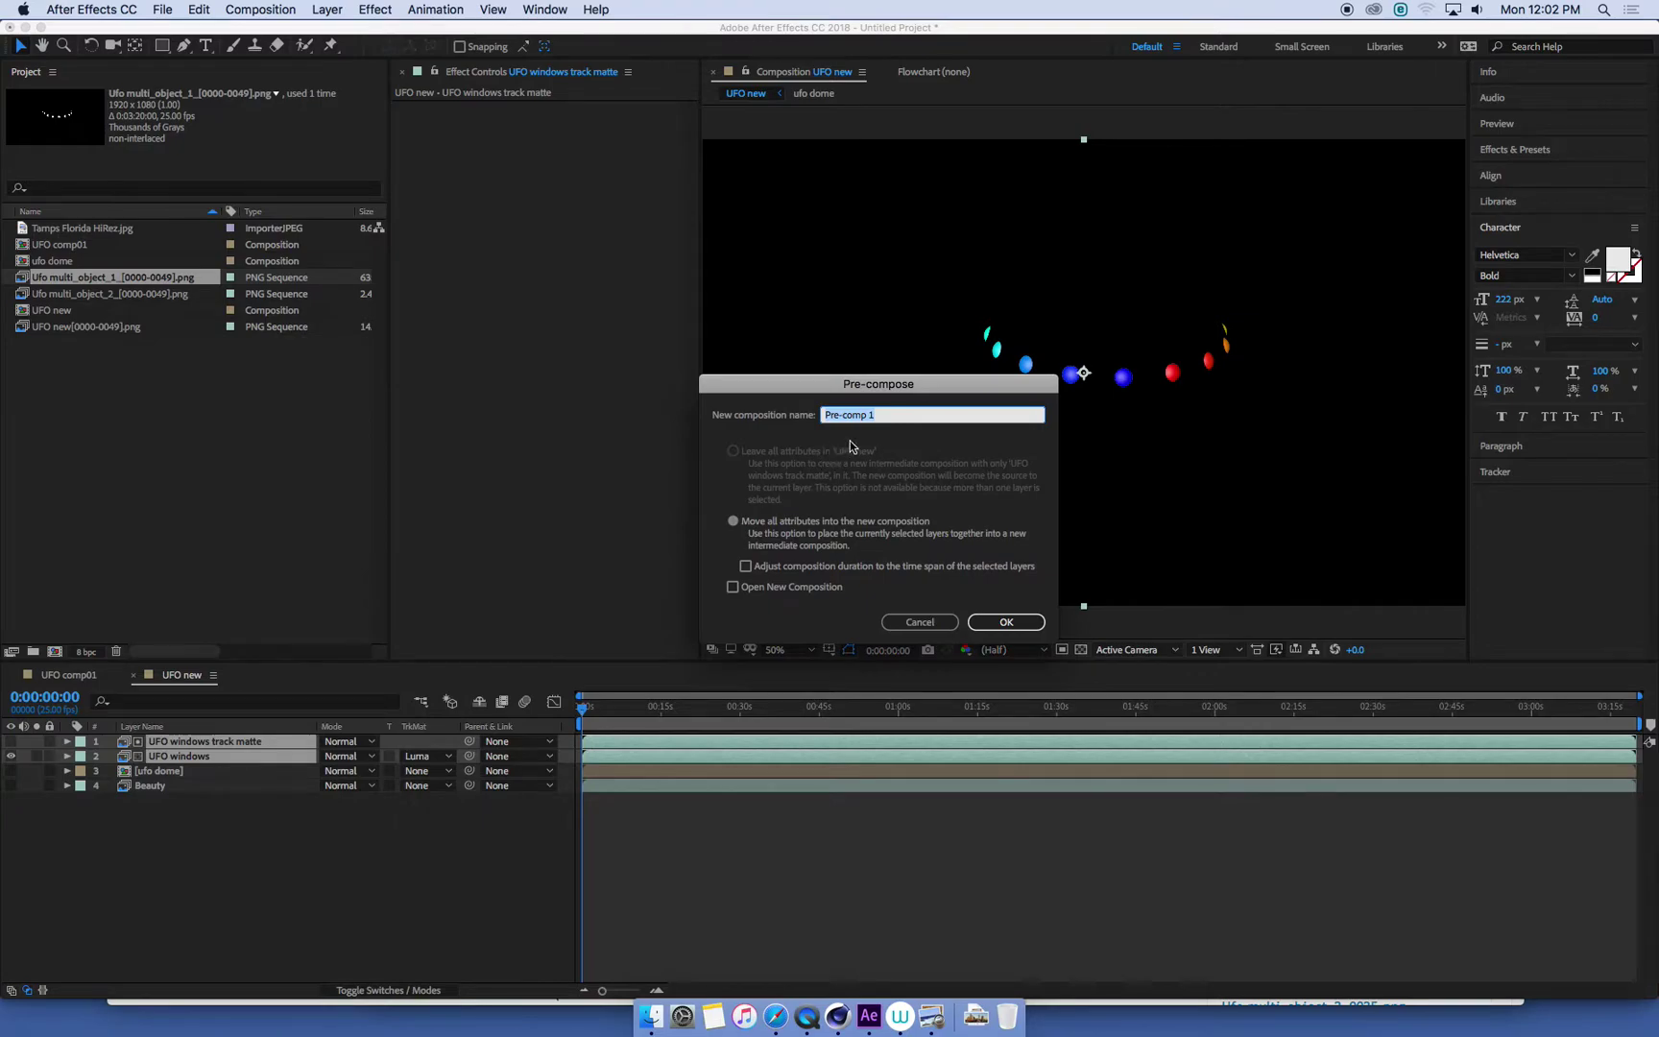
{"action": "type", "text": "uf"}
{"action": "left_click", "coordinate": [1000, 623]}
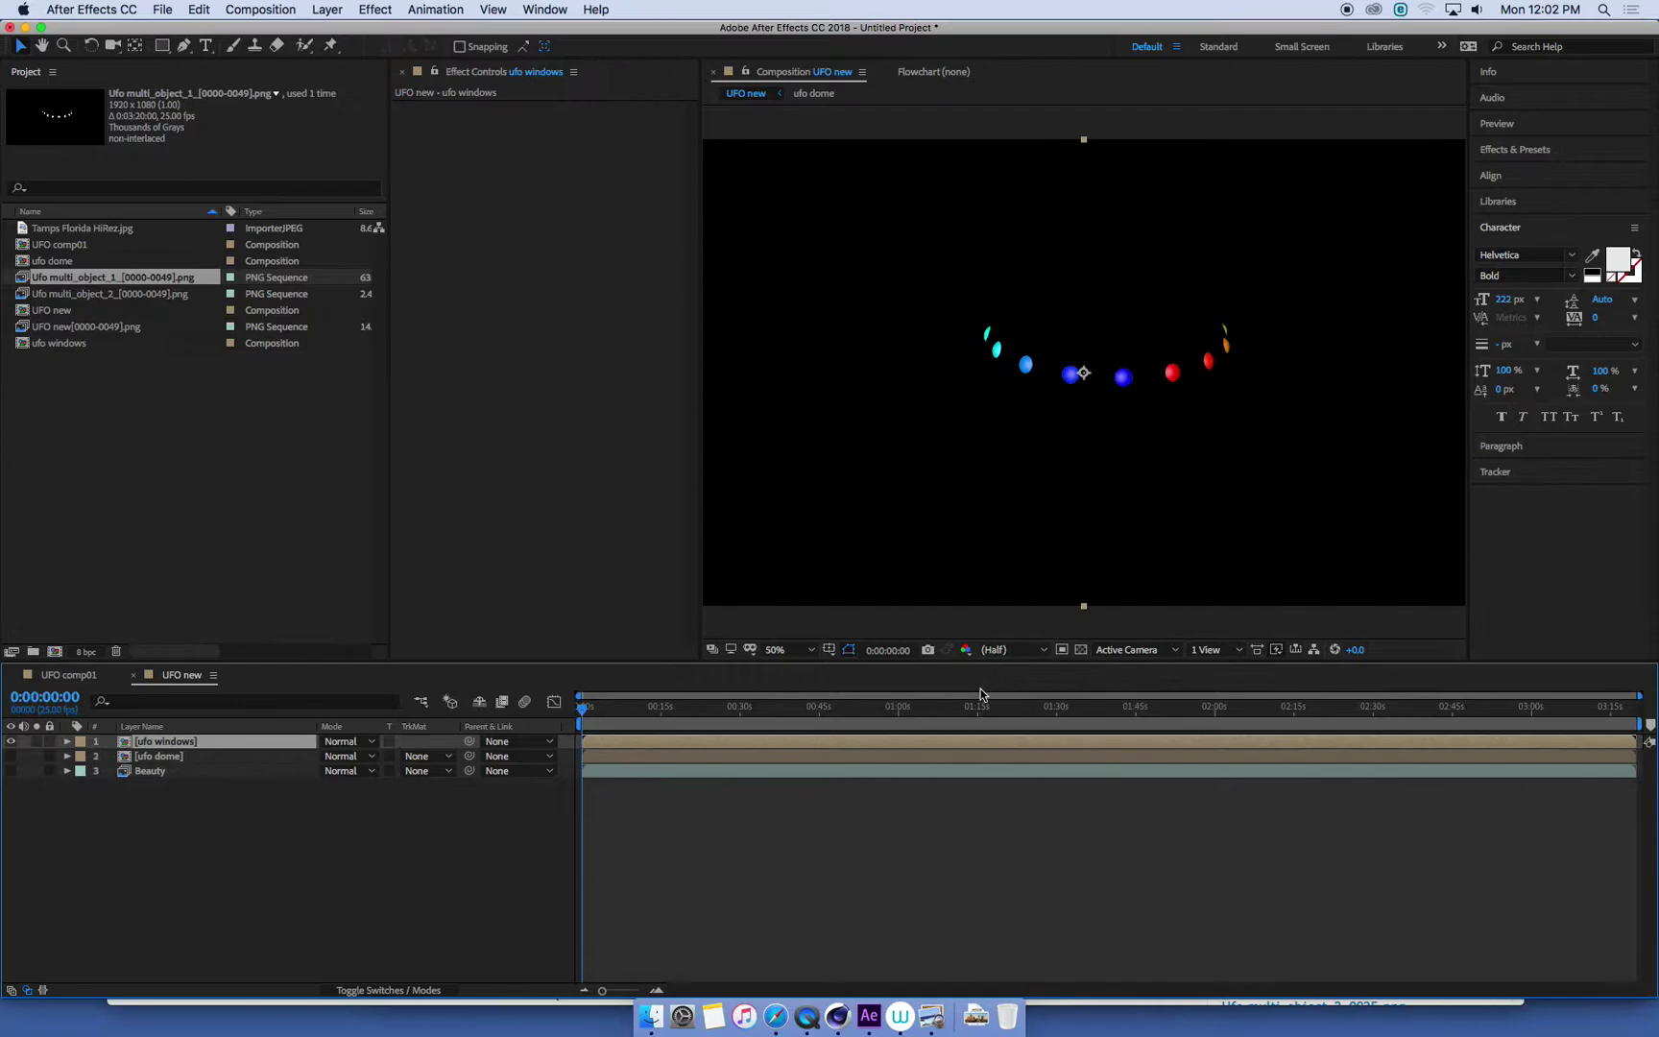
Toggle the visibility of the ufo dome, ufo windows and Beauty layers to check each one, ending with only ufo windows shown
{"action": "left_click", "coordinate": [163, 757]}
{"action": "left_click", "coordinate": [11, 757]}
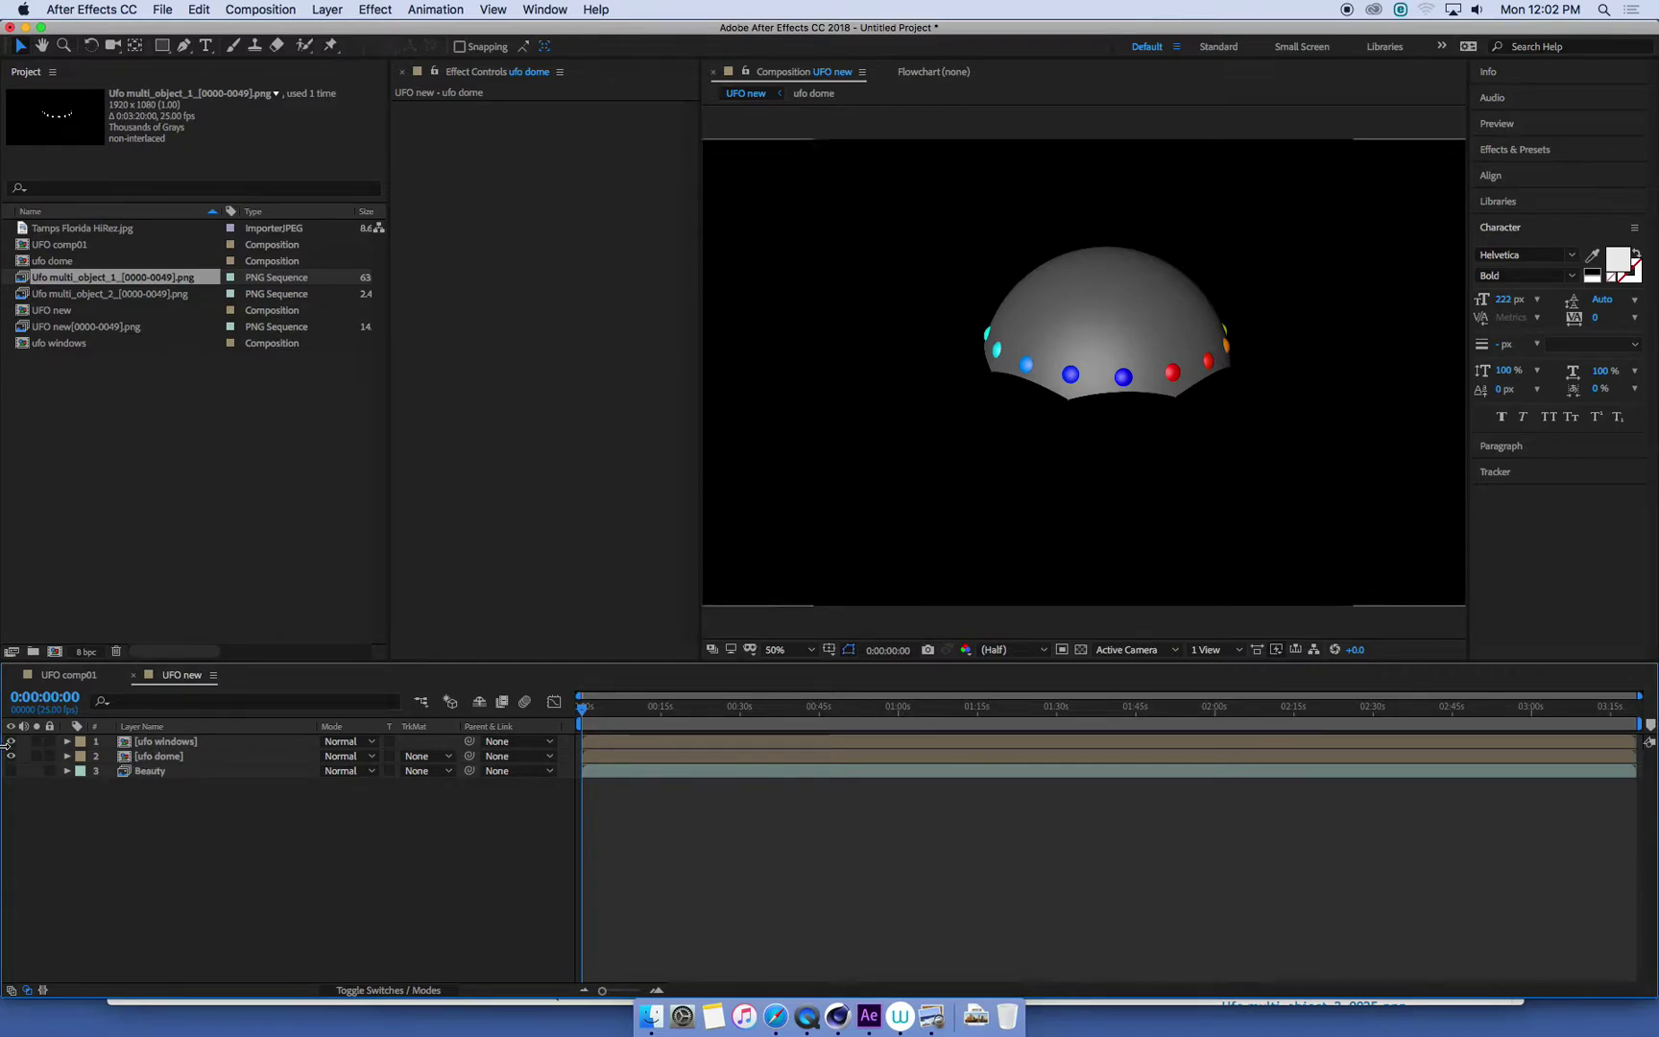
{"action": "left_click", "coordinate": [12, 741]}
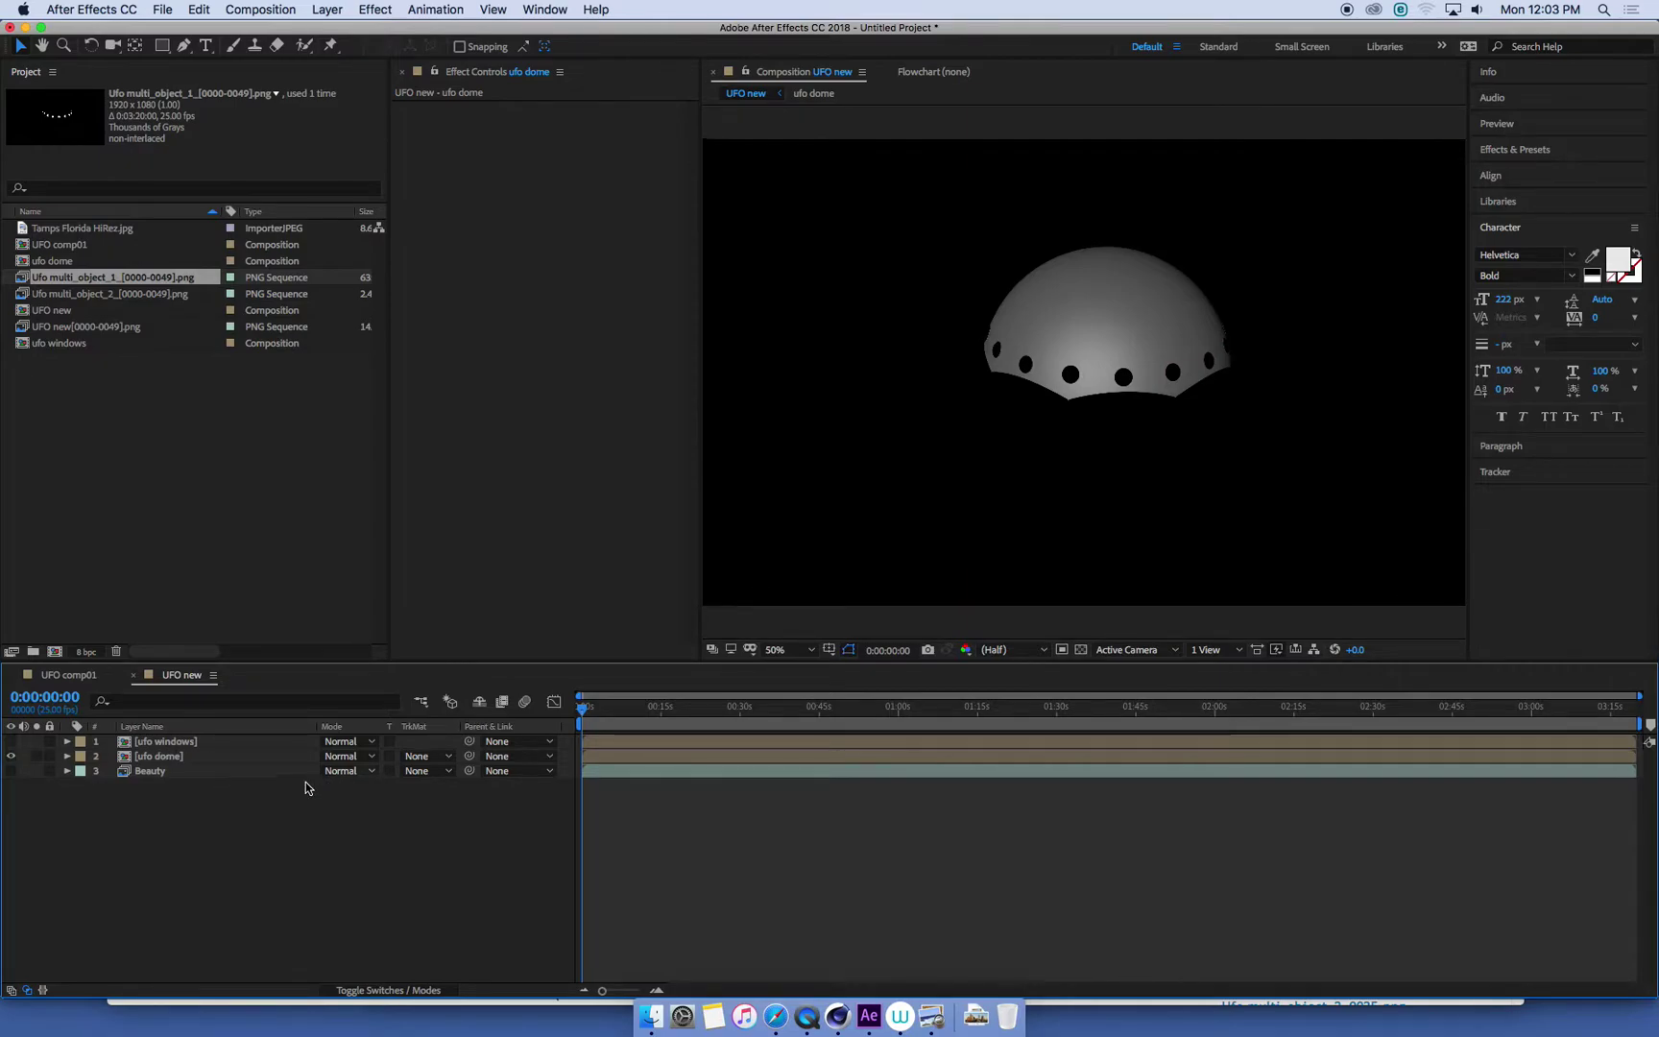
{"action": "left_click", "coordinate": [10, 772]}
{"action": "left_click", "coordinate": [10, 772]}
{"action": "left_click", "coordinate": [192, 757]}
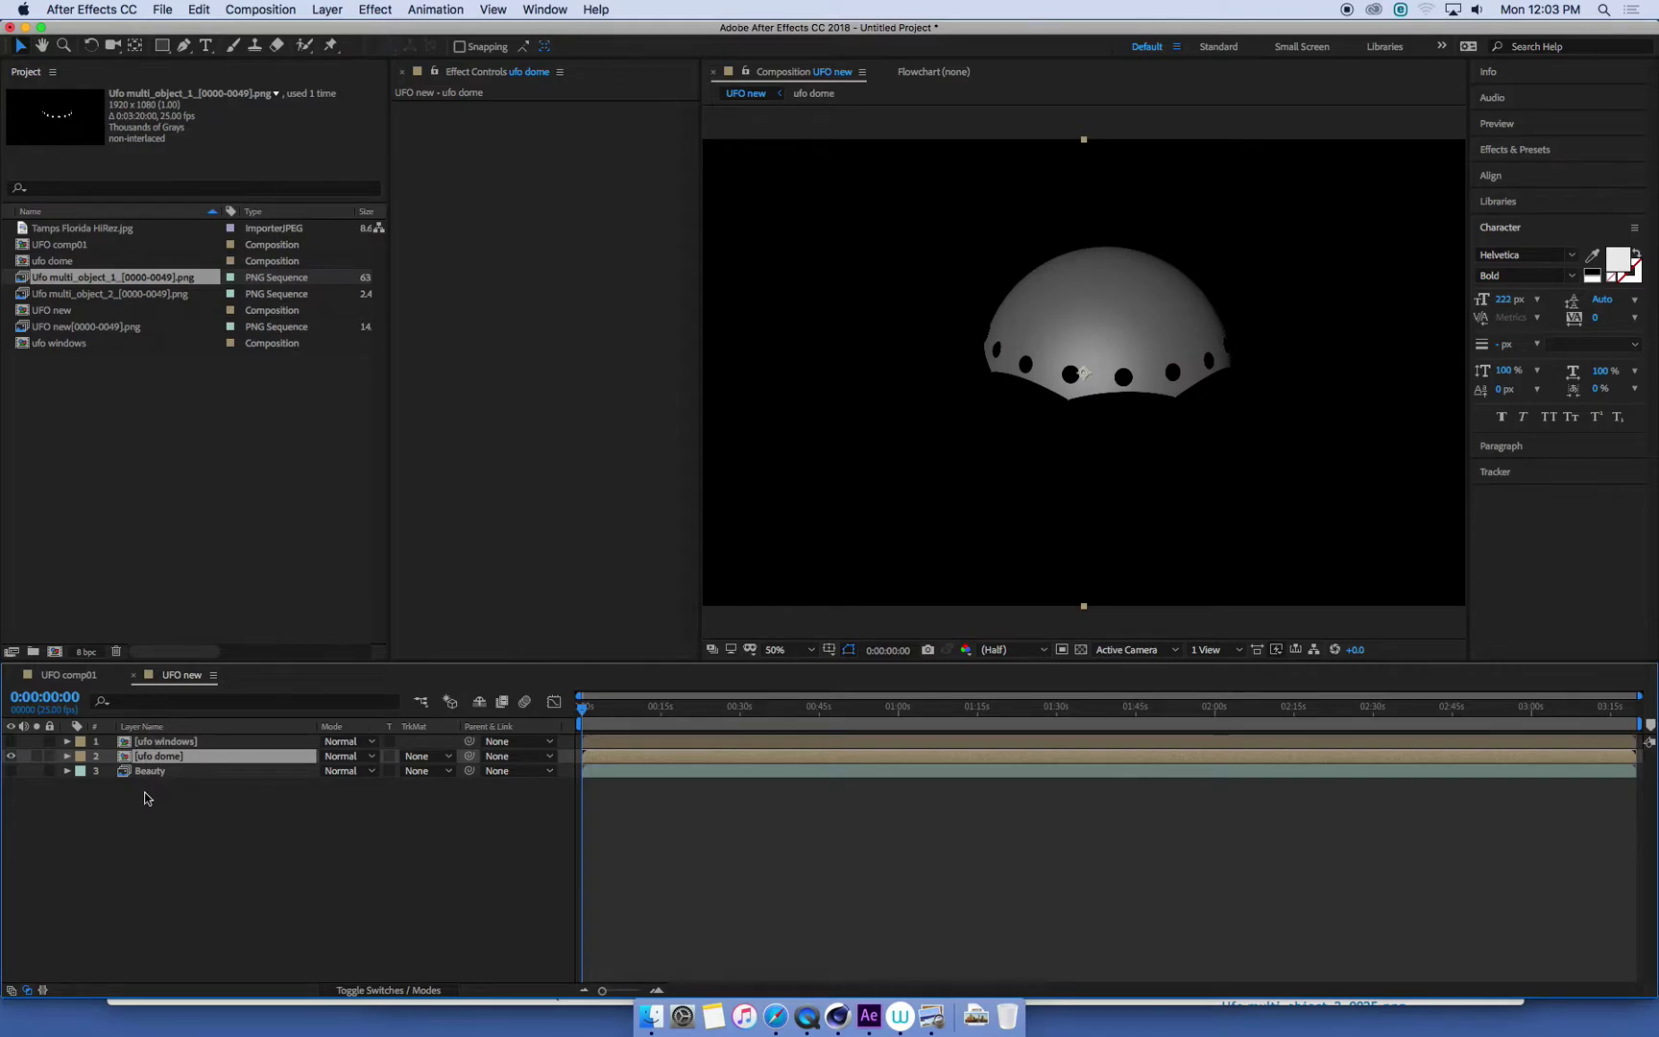
{"action": "left_click", "coordinate": [11, 755]}
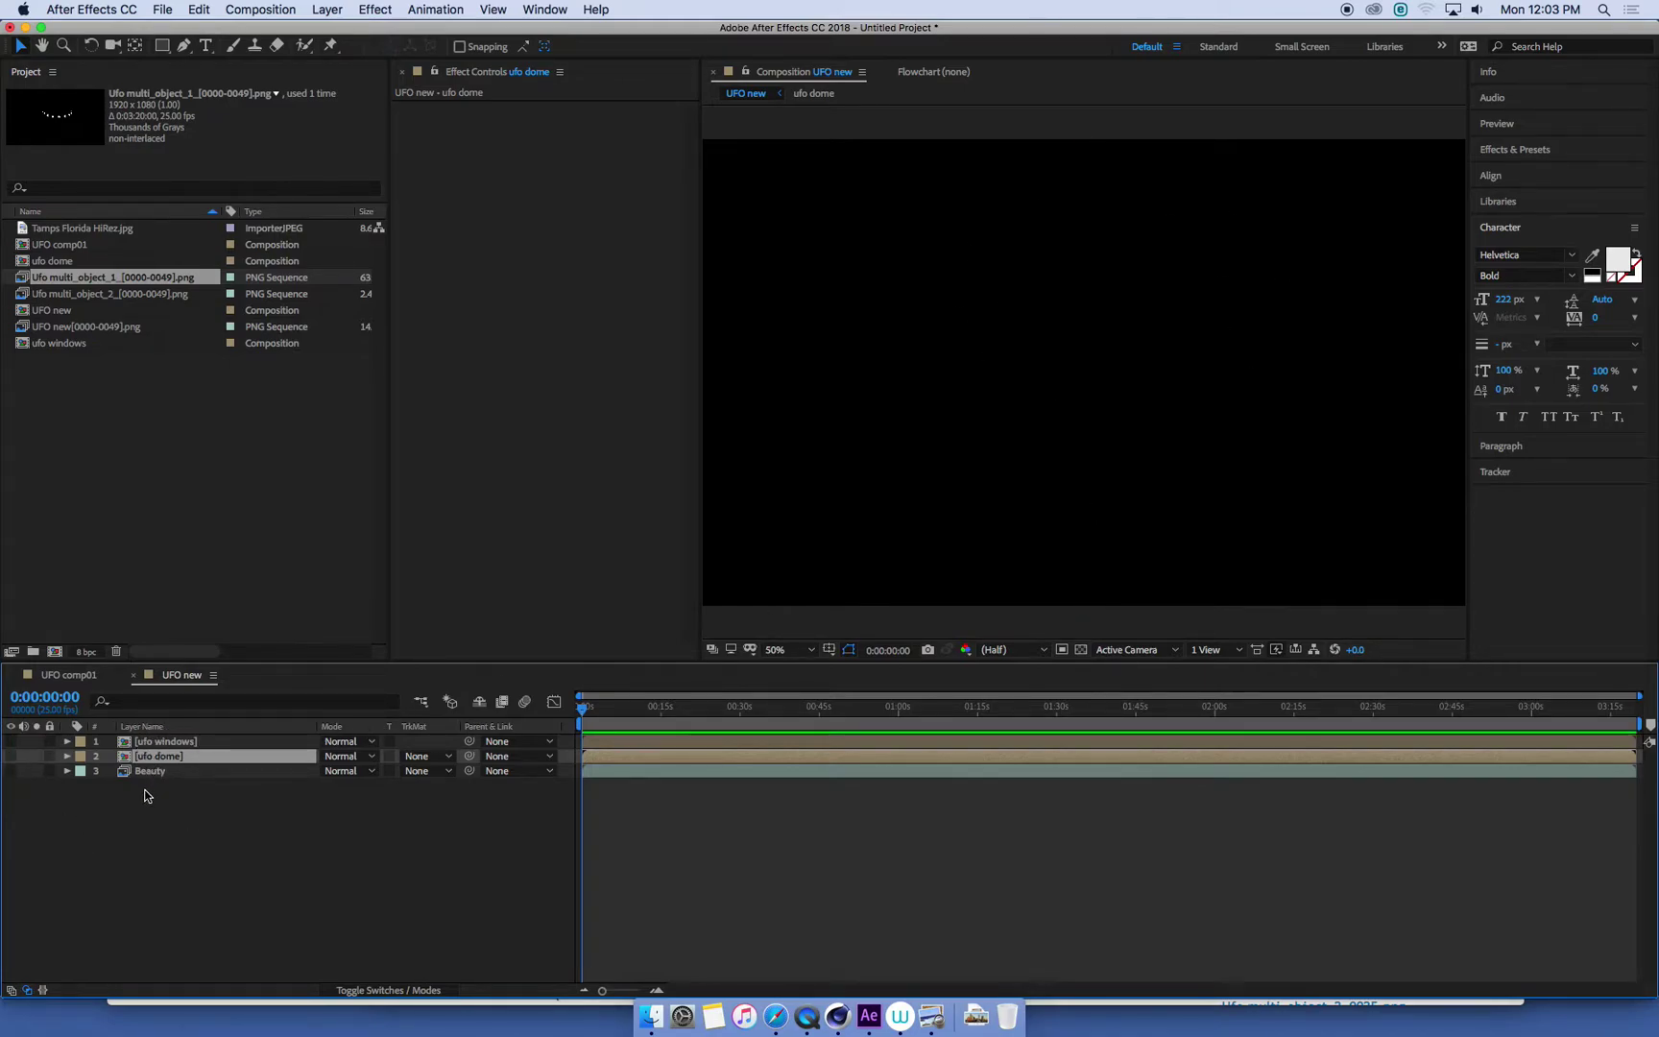
{"action": "left_click", "coordinate": [149, 742]}
{"action": "left_click", "coordinate": [10, 742]}
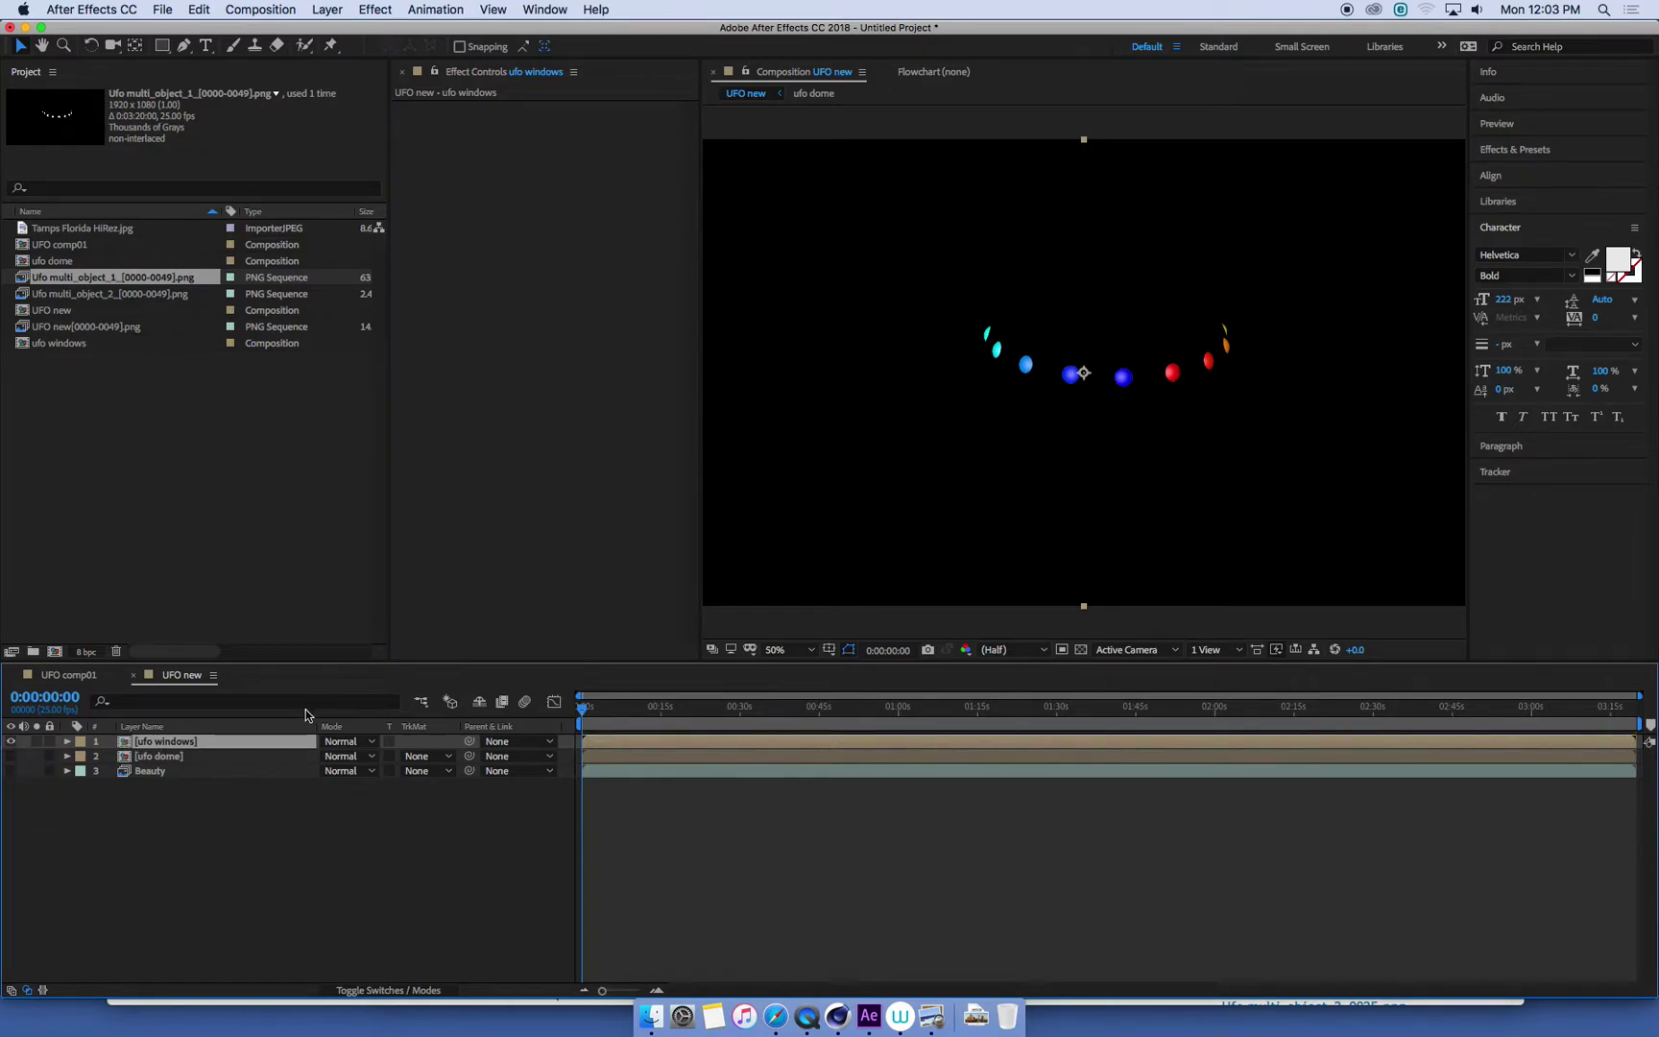
Apply the Stylize Glow effect to the ufo windows pre-comp
{"action": "left_click", "coordinate": [373, 8]}
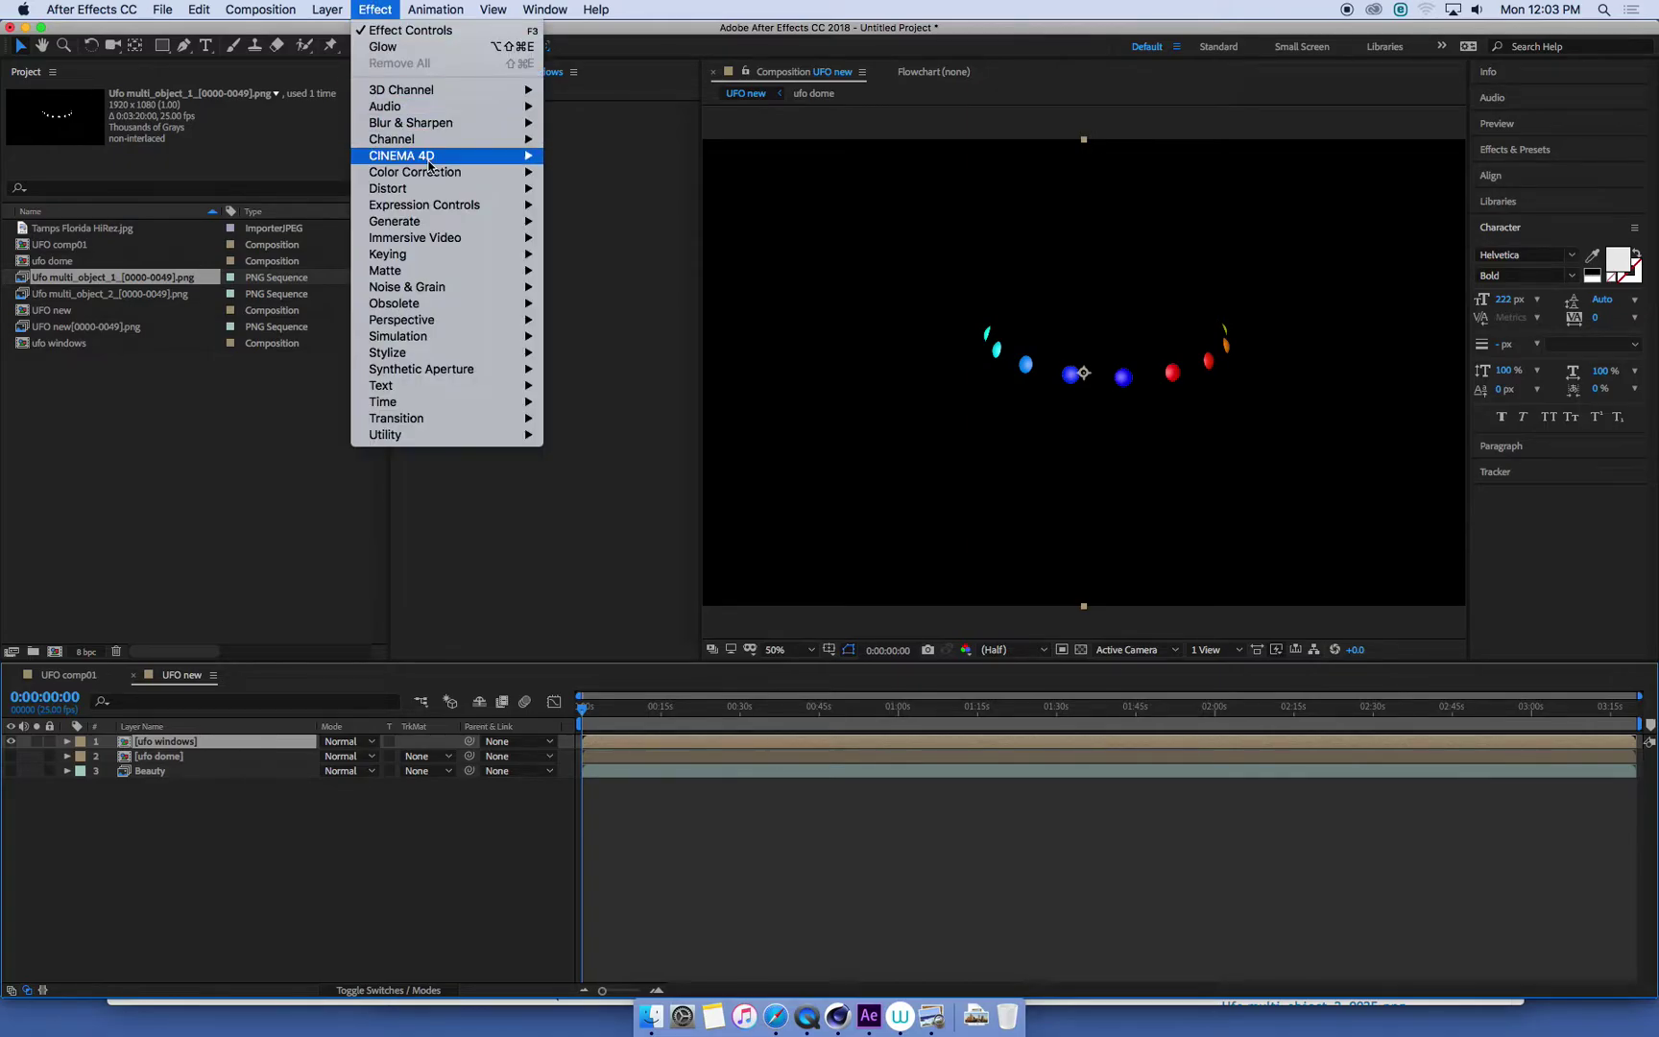
{"action": "mouse_move", "coordinate": [457, 352]}
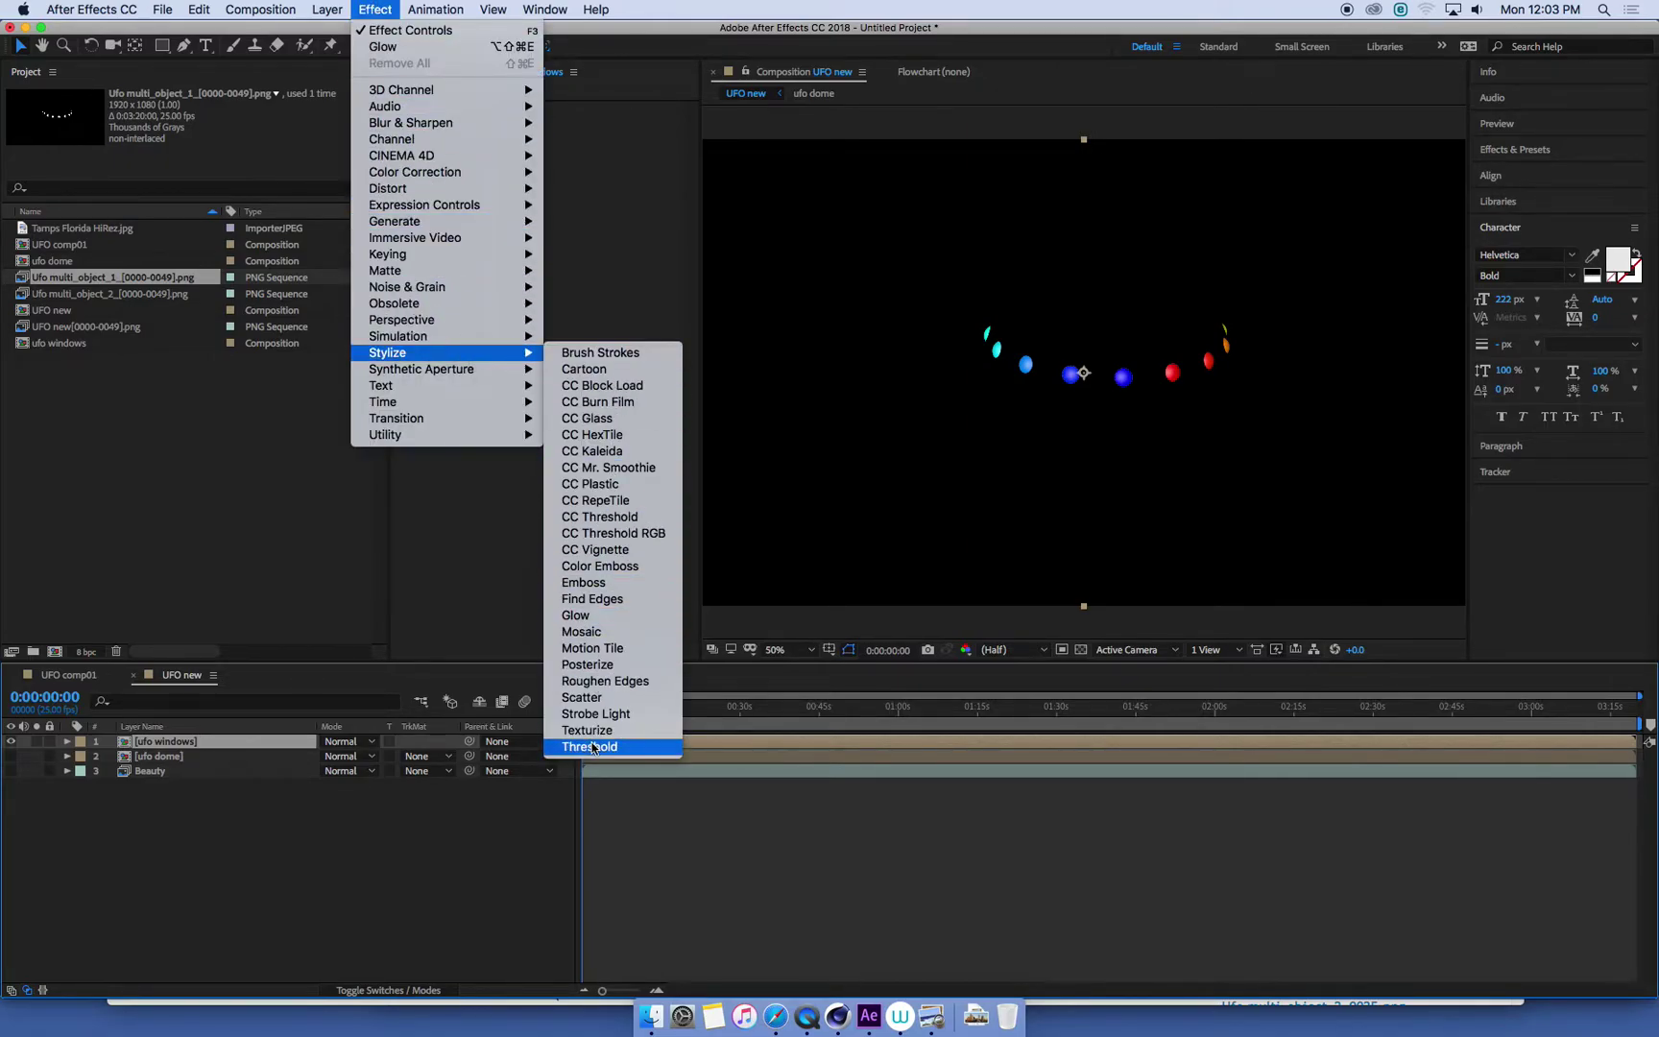
{"action": "left_click", "coordinate": [595, 630]}
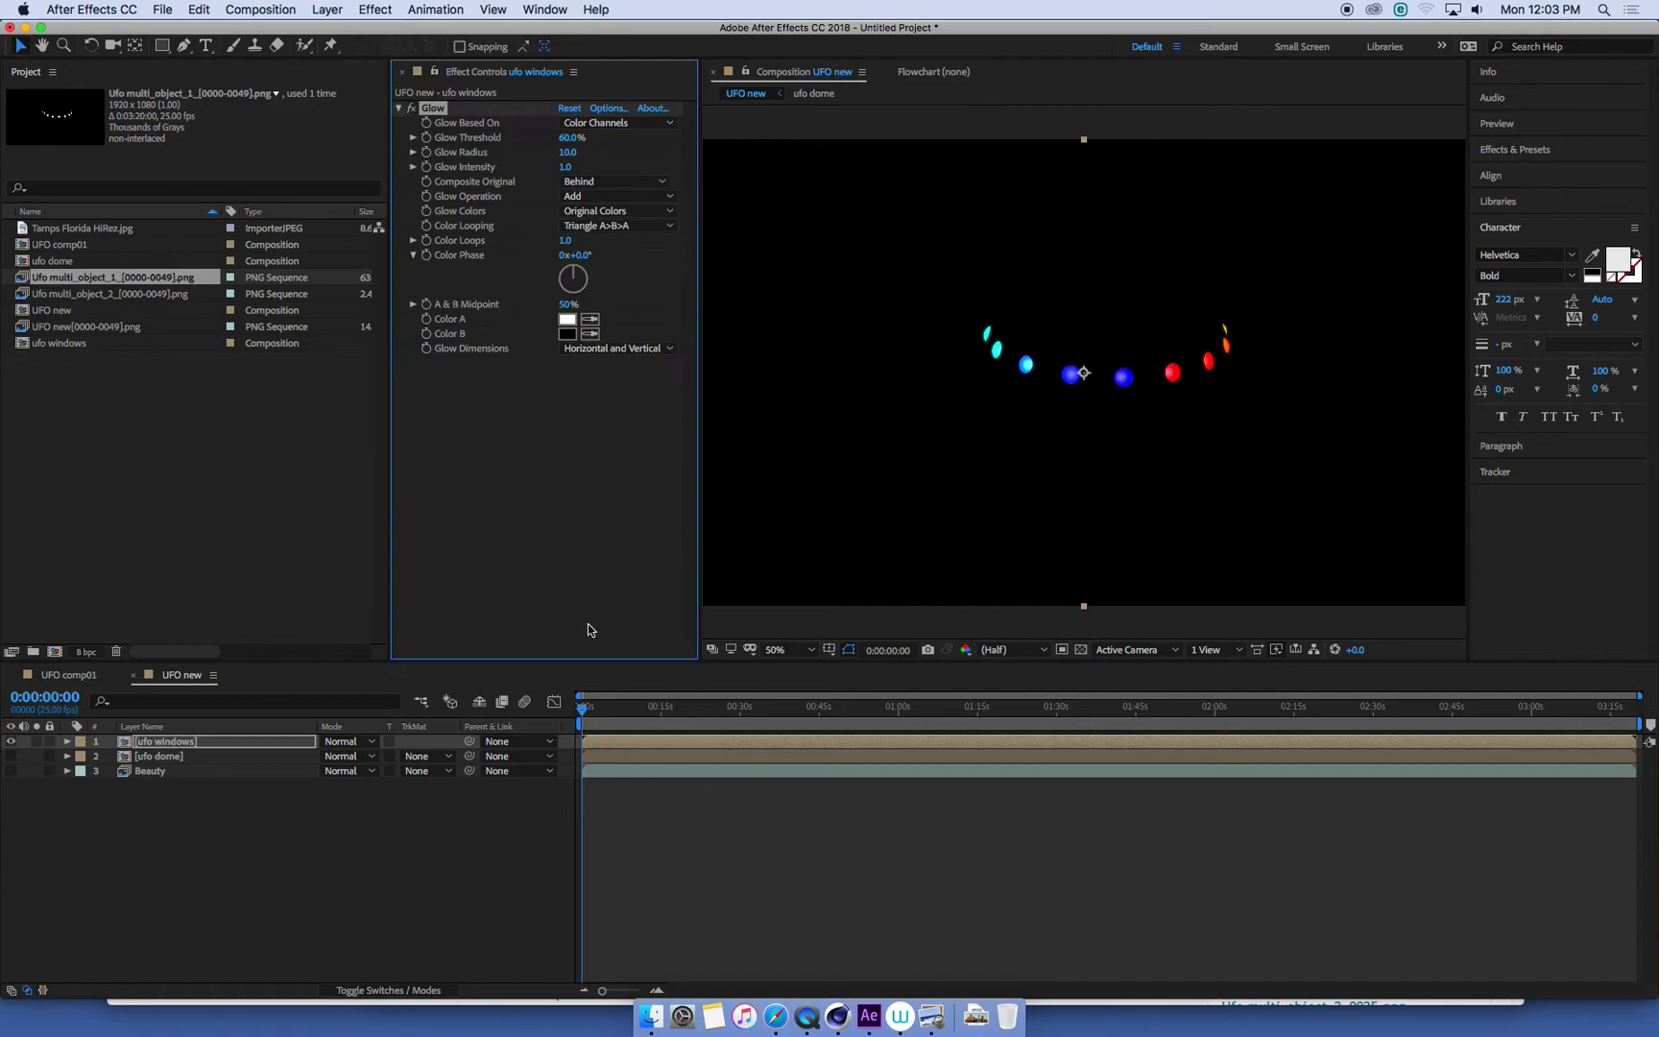
Try different Glow Threshold values on the ufo windows pre-comp and set the threshold to 20%
{"action": "key", "text": "period"}
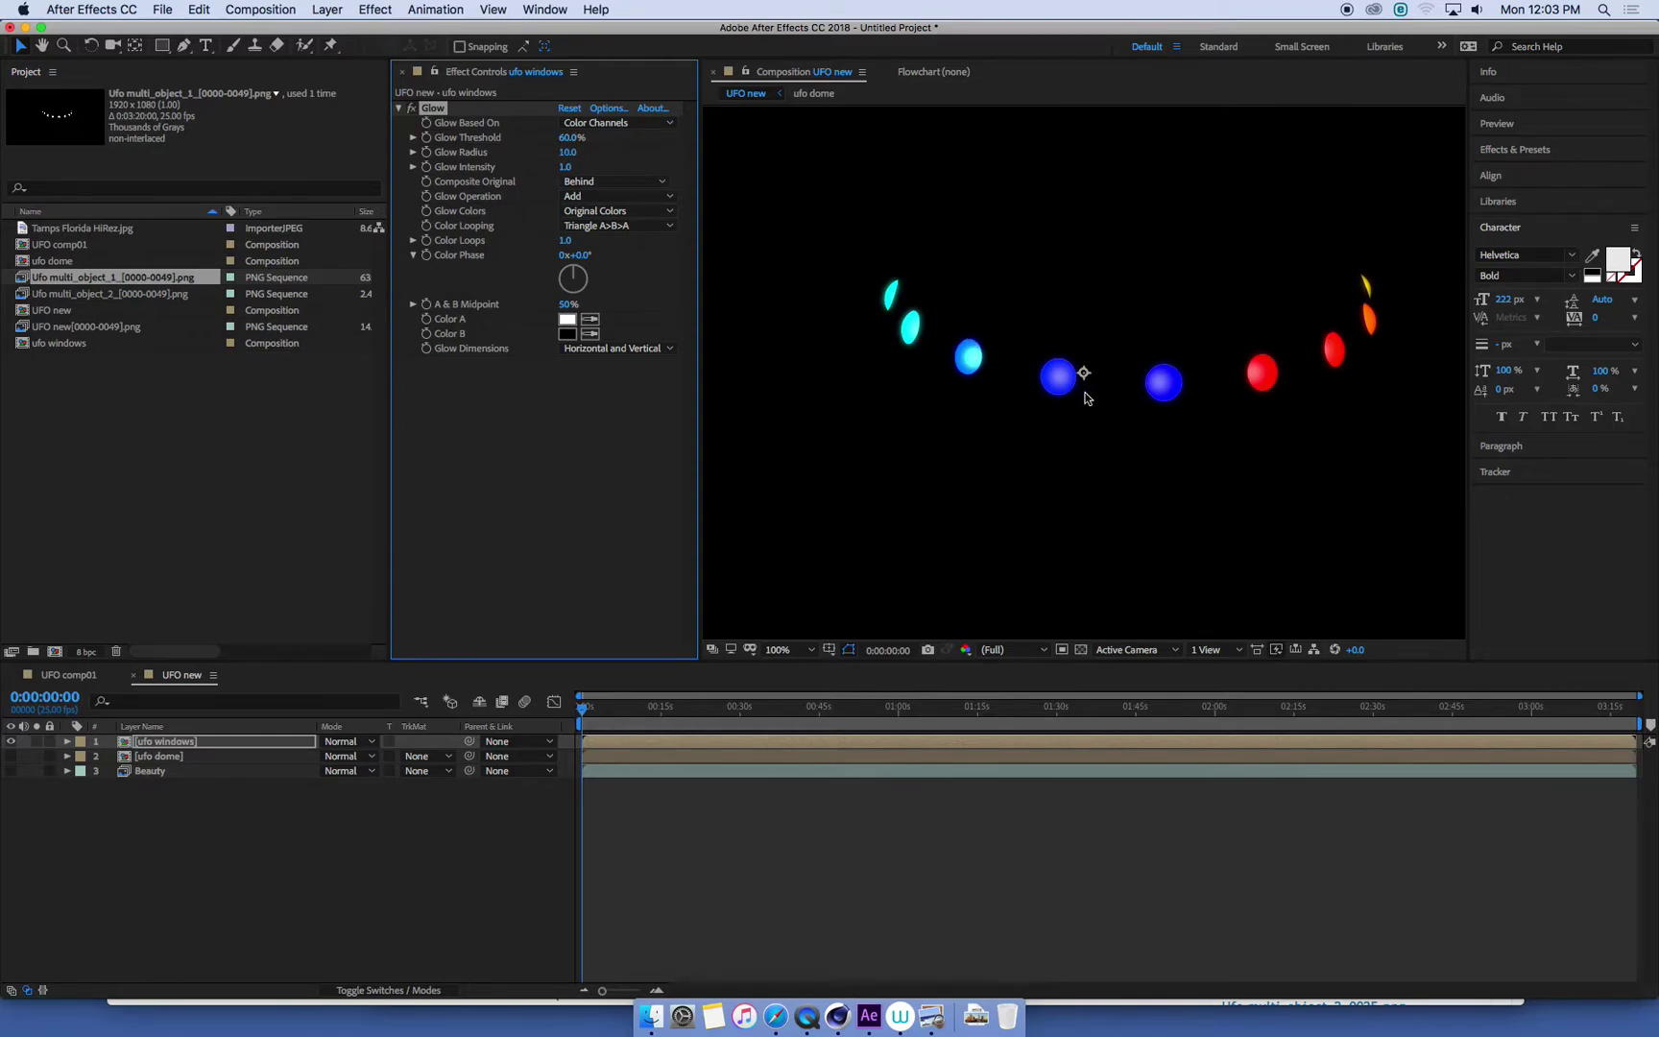
{"action": "left_click_drag", "start_coordinate": [572, 137], "coordinate": [480, 144]}
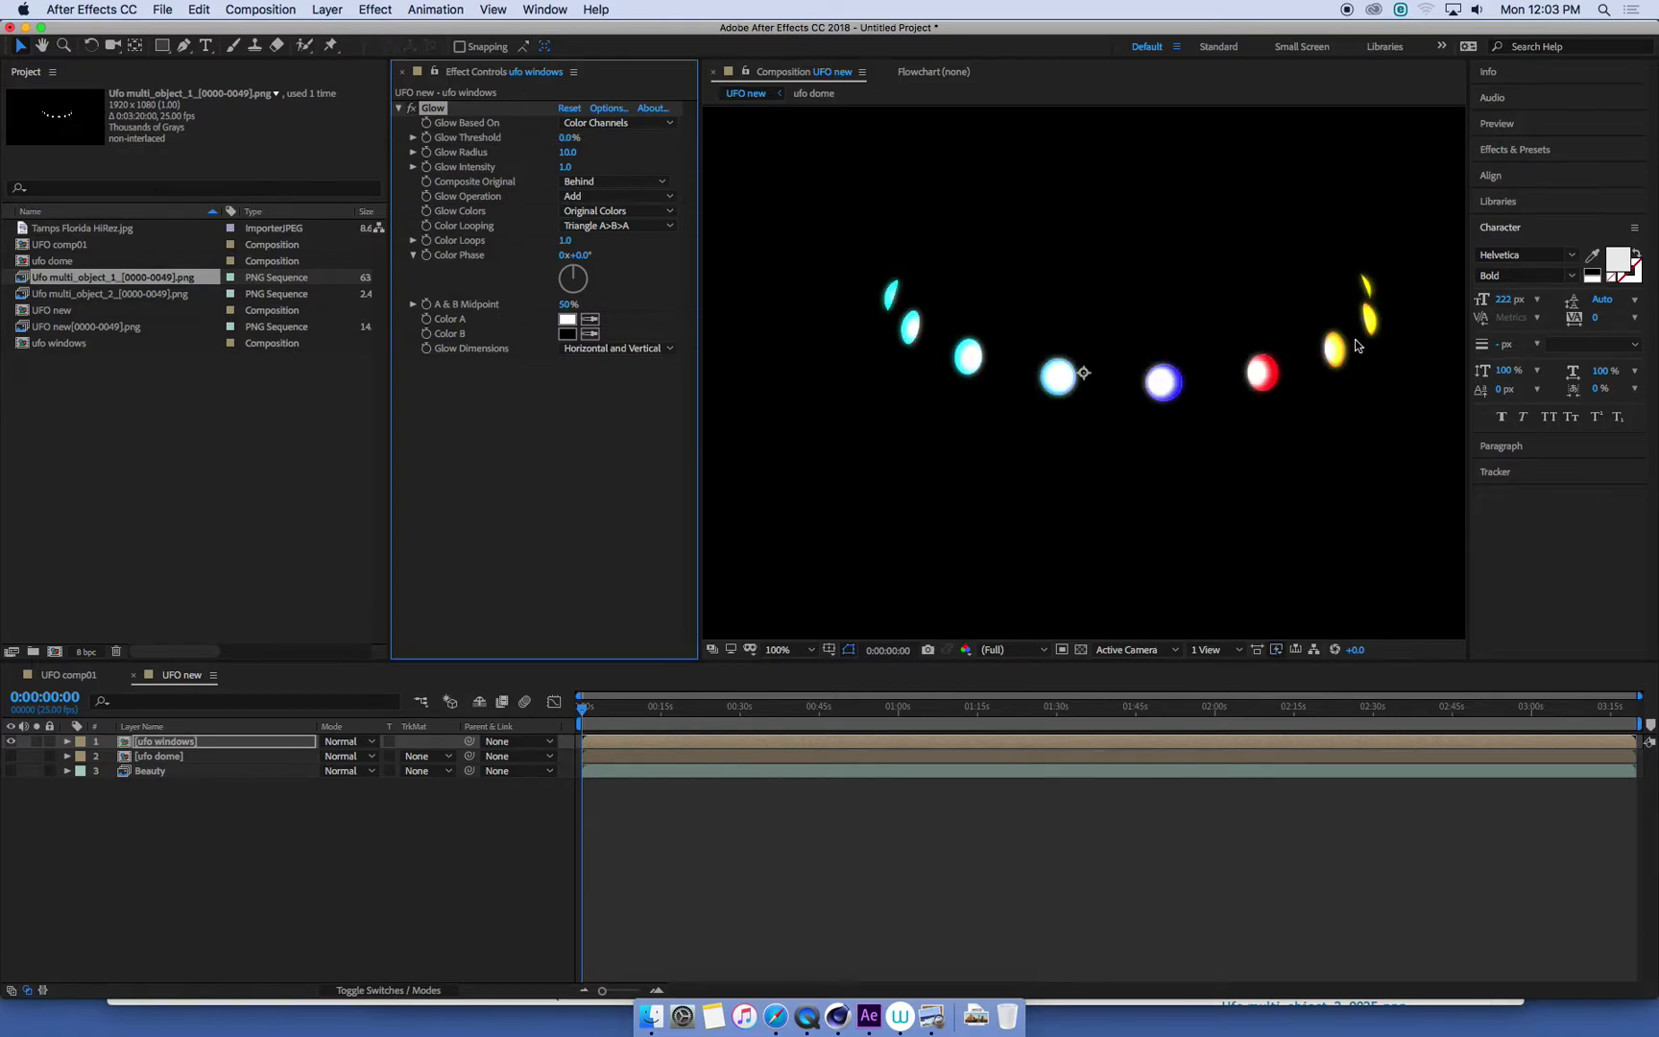
{"action": "left_click_drag", "start_coordinate": [570, 137], "coordinate": [620, 153]}
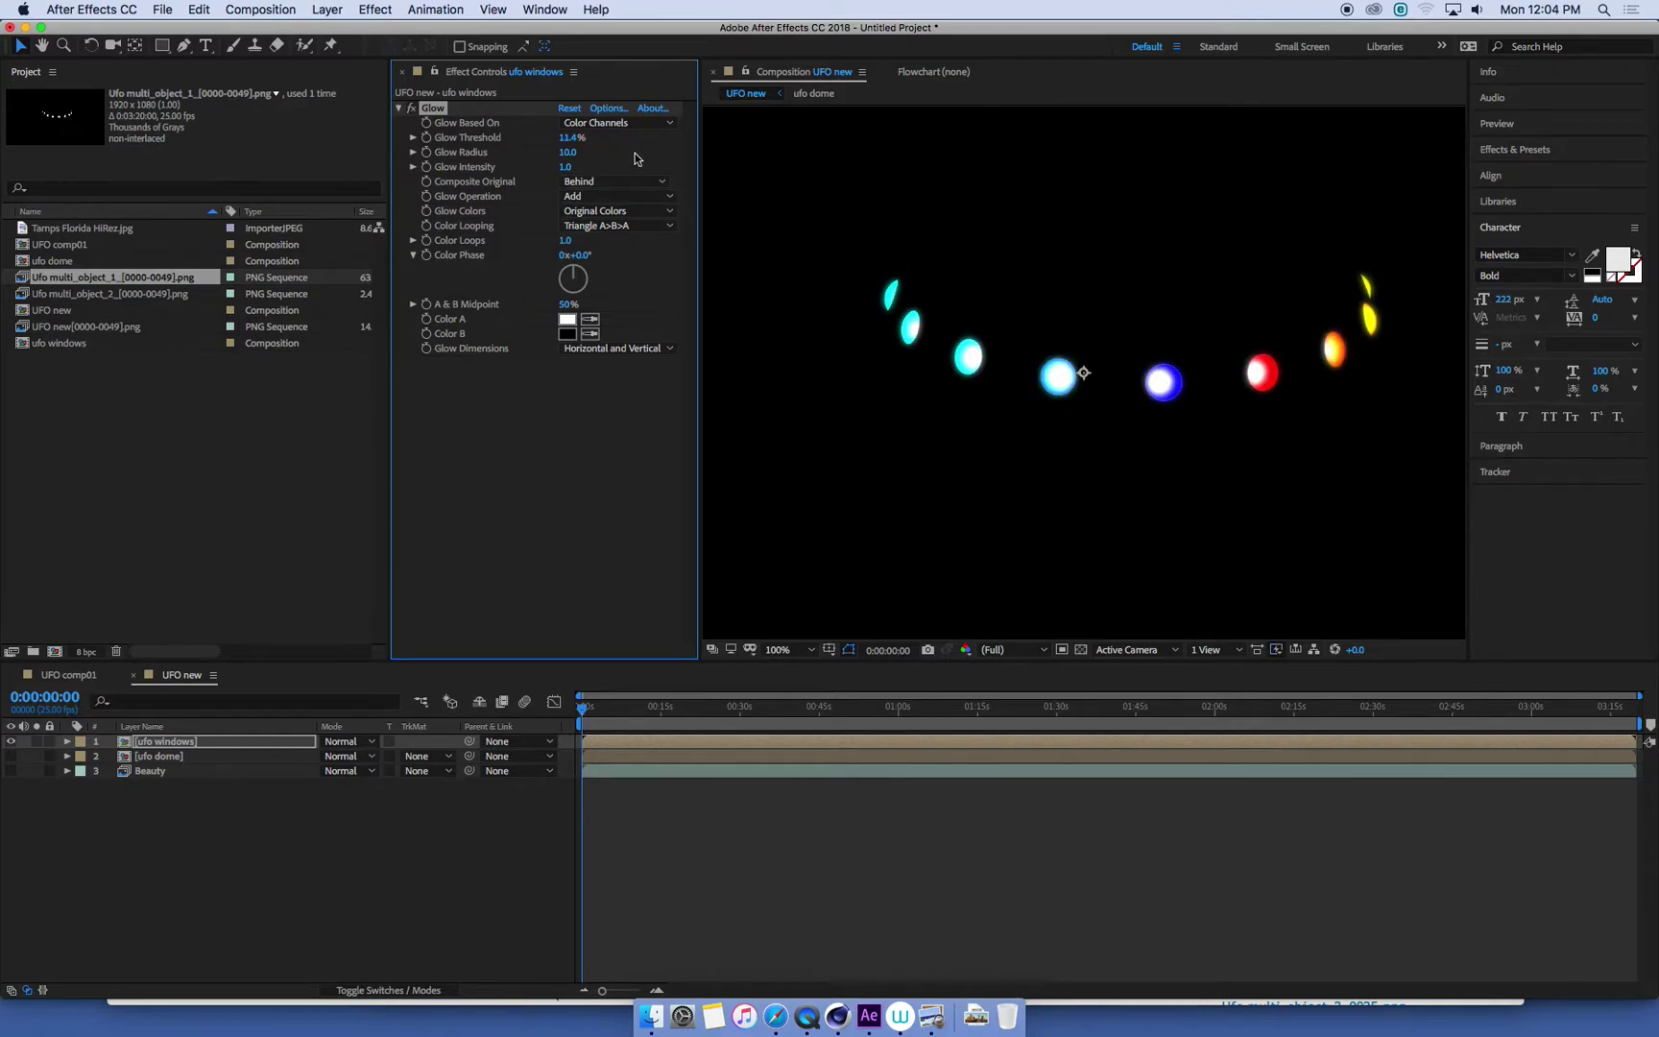
{"action": "left_click", "coordinate": [569, 139]}
{"action": "type", "text": "20"}
{"action": "key", "text": "Return"}
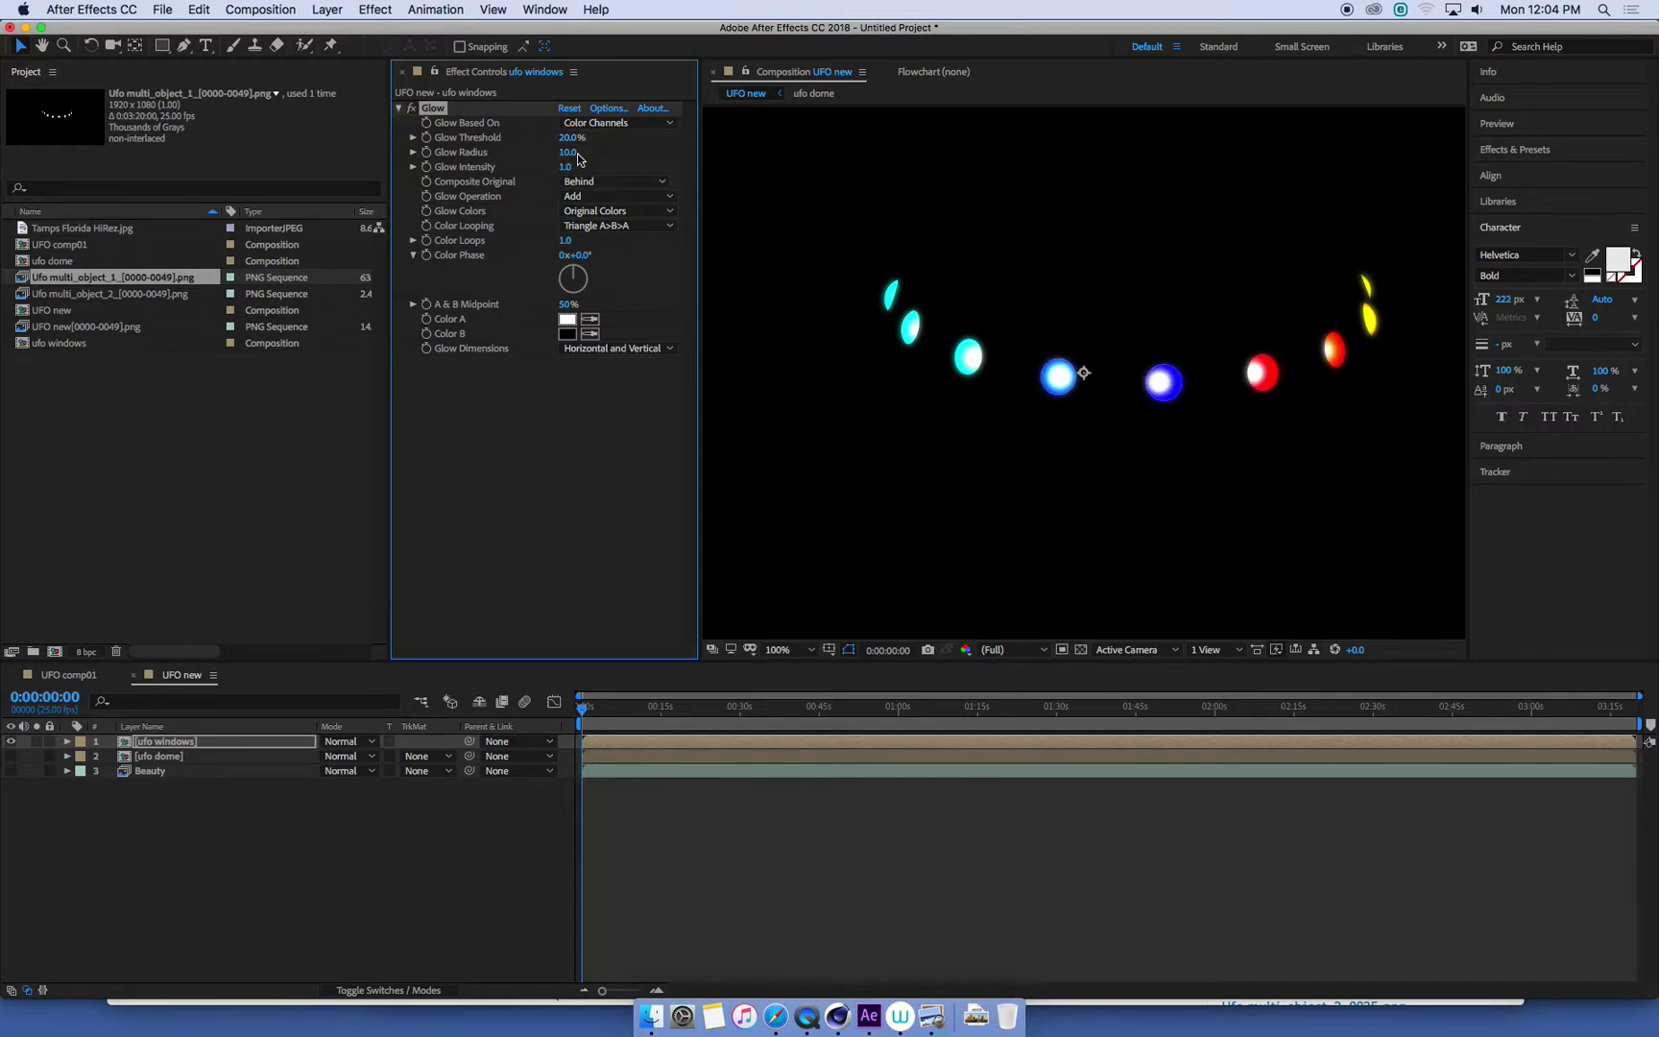
Set the Glow Radius to 54 and the Glow Intensity to 3.0 on the ufo windows pre-comp
{"action": "left_click_drag", "start_coordinate": [568, 153], "coordinate": [604, 158]}
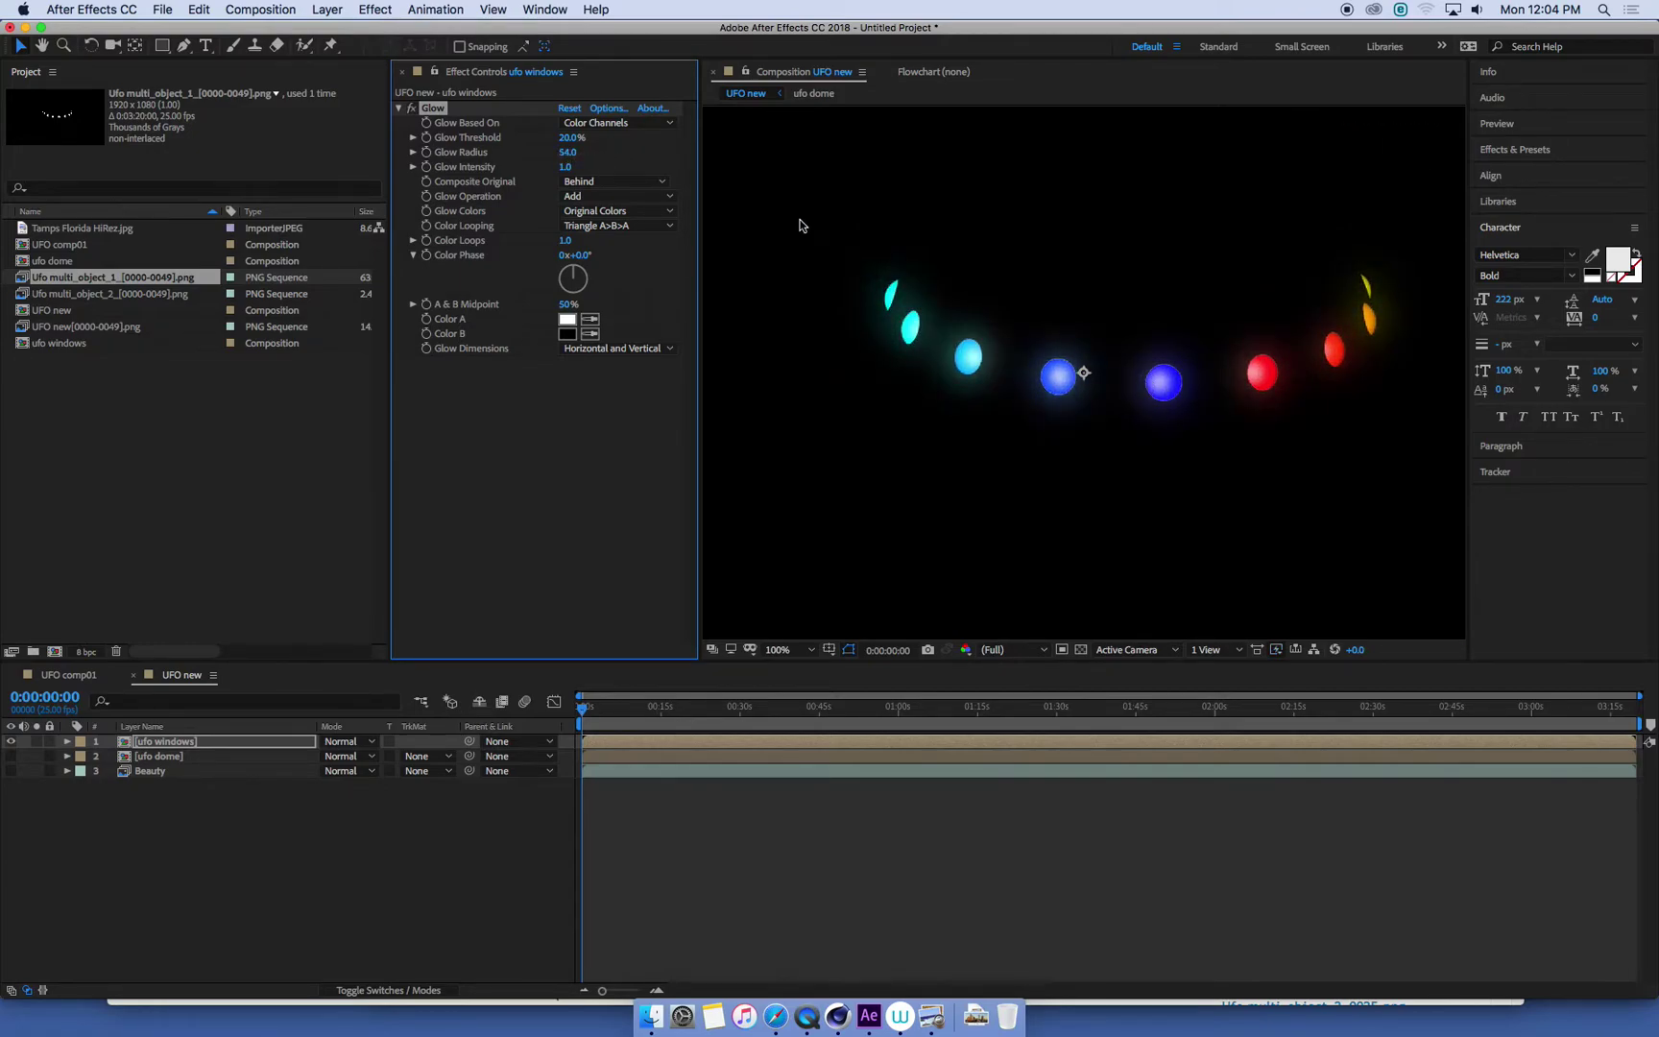
{"action": "left_click_drag", "start_coordinate": [567, 168], "coordinate": [768, 182]}
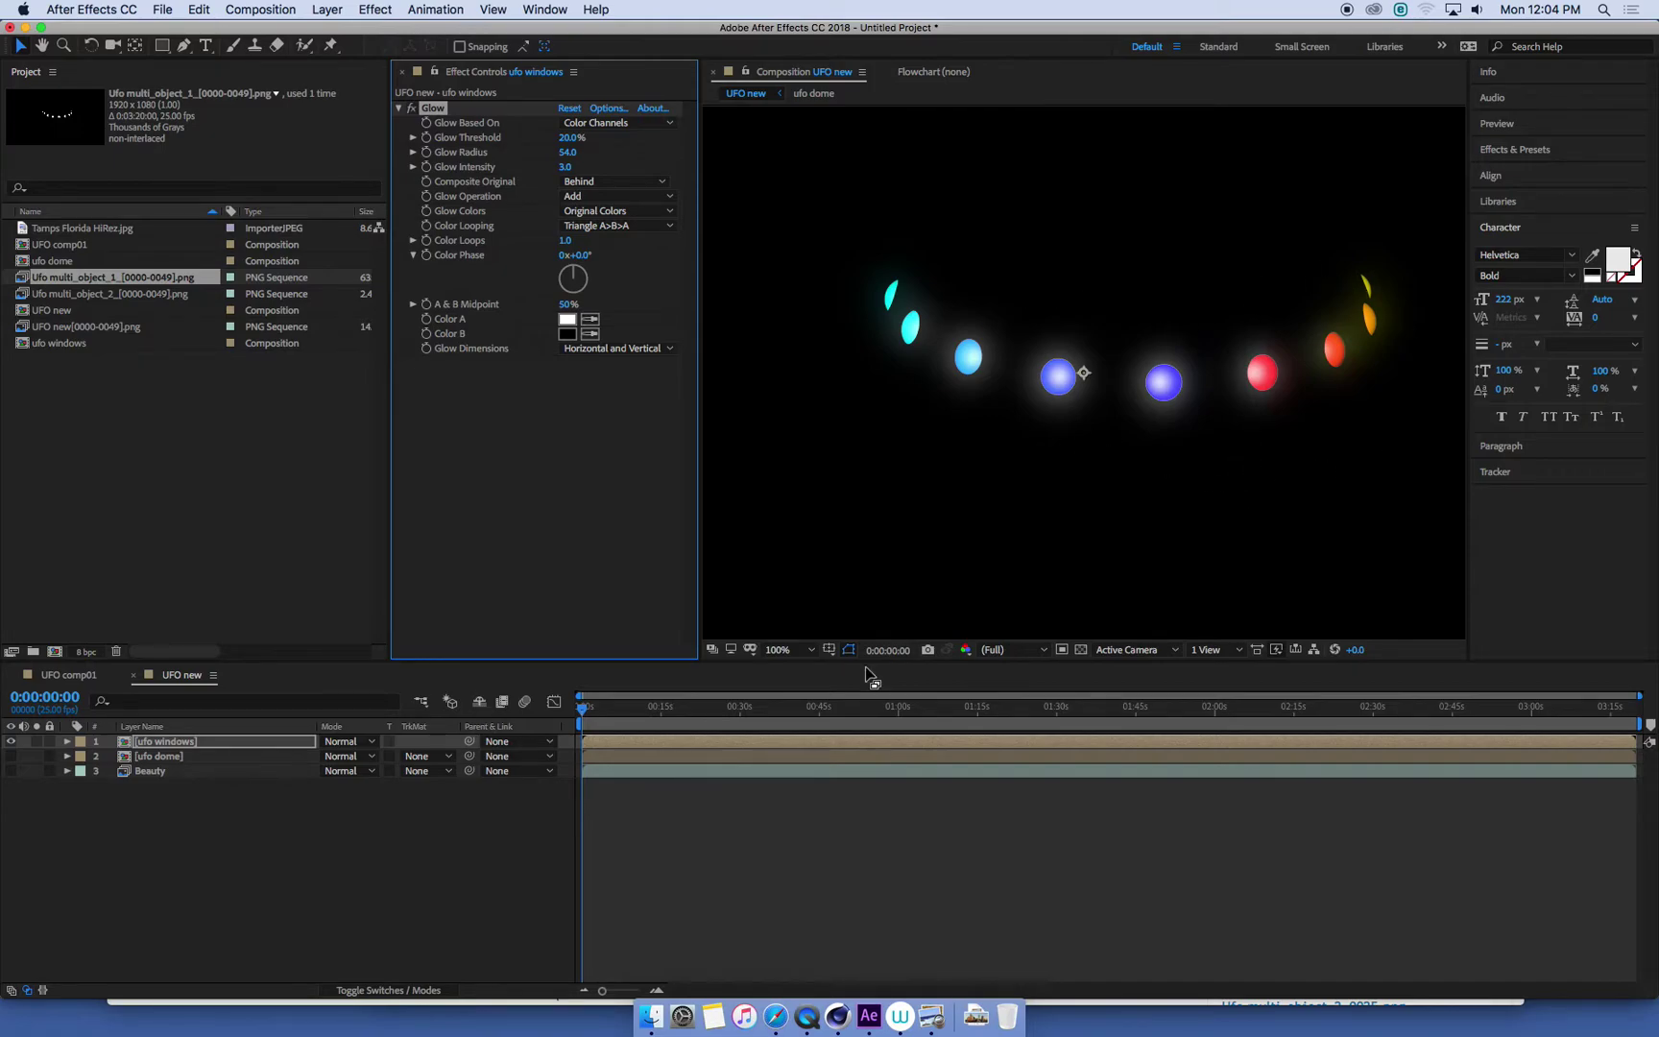
Scrub through the animation to check the window glow, keeping Glow Colors on Original Colors
{"action": "left_click_drag", "start_coordinate": [585, 715], "coordinate": [624, 714]}
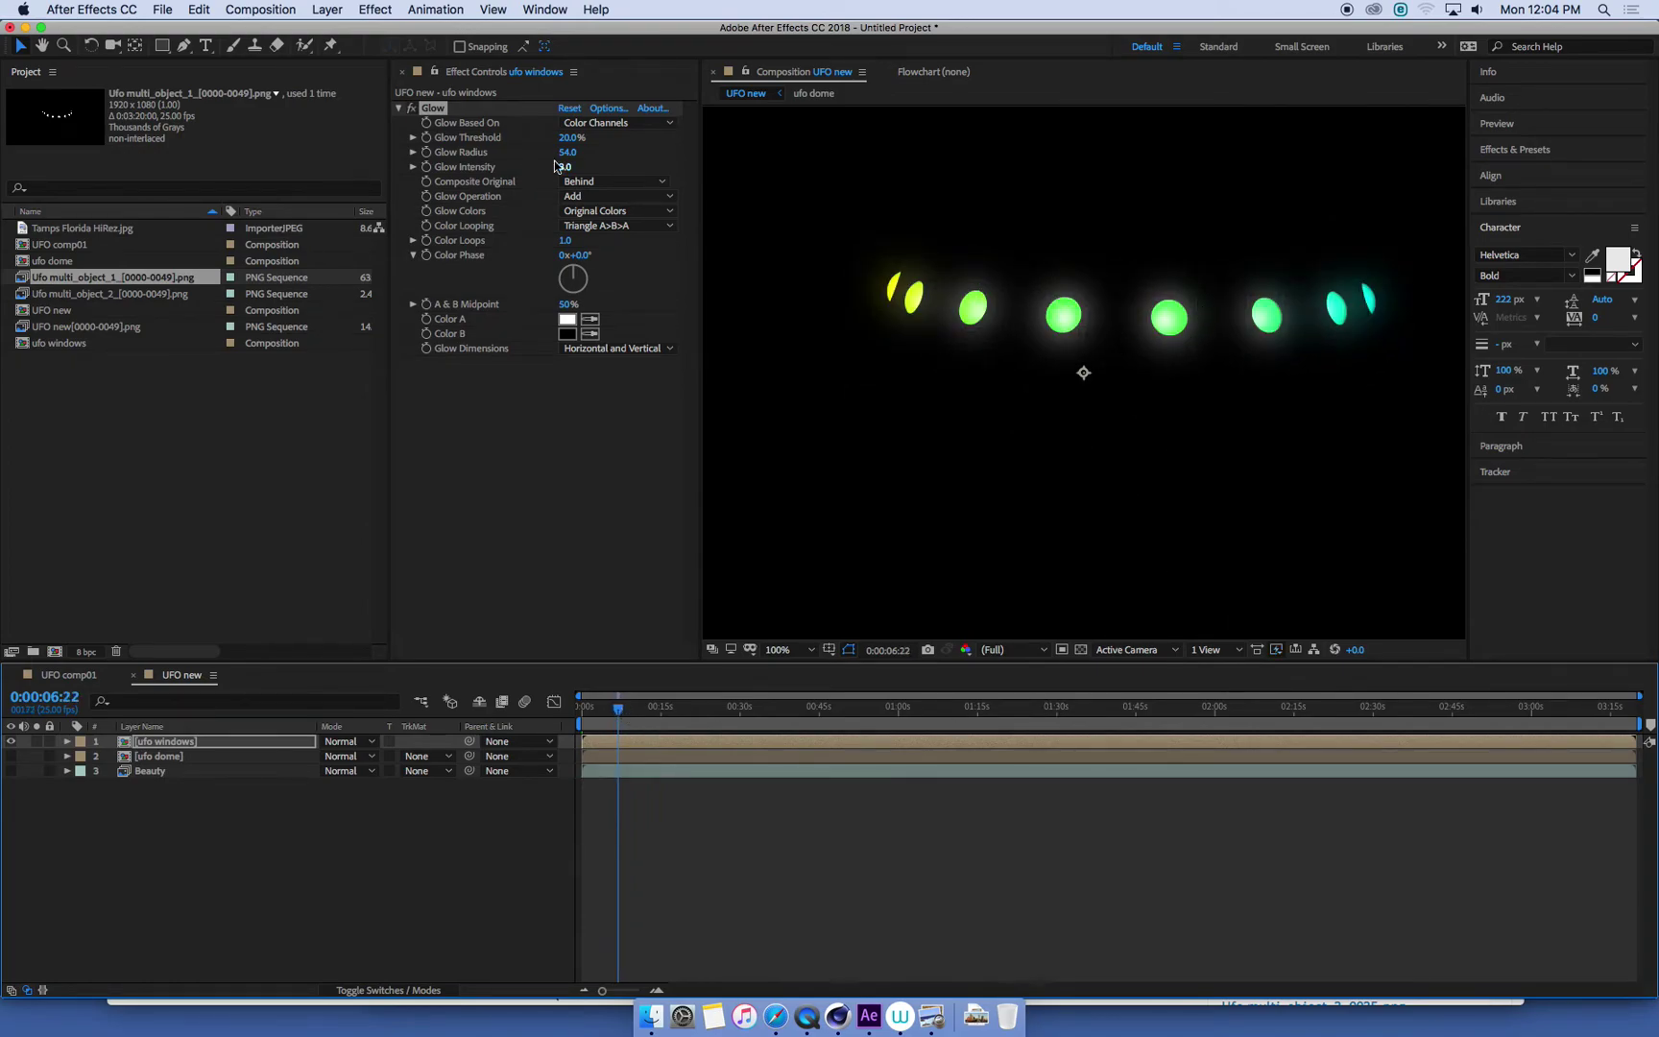
{"action": "left_click", "coordinate": [611, 211]}
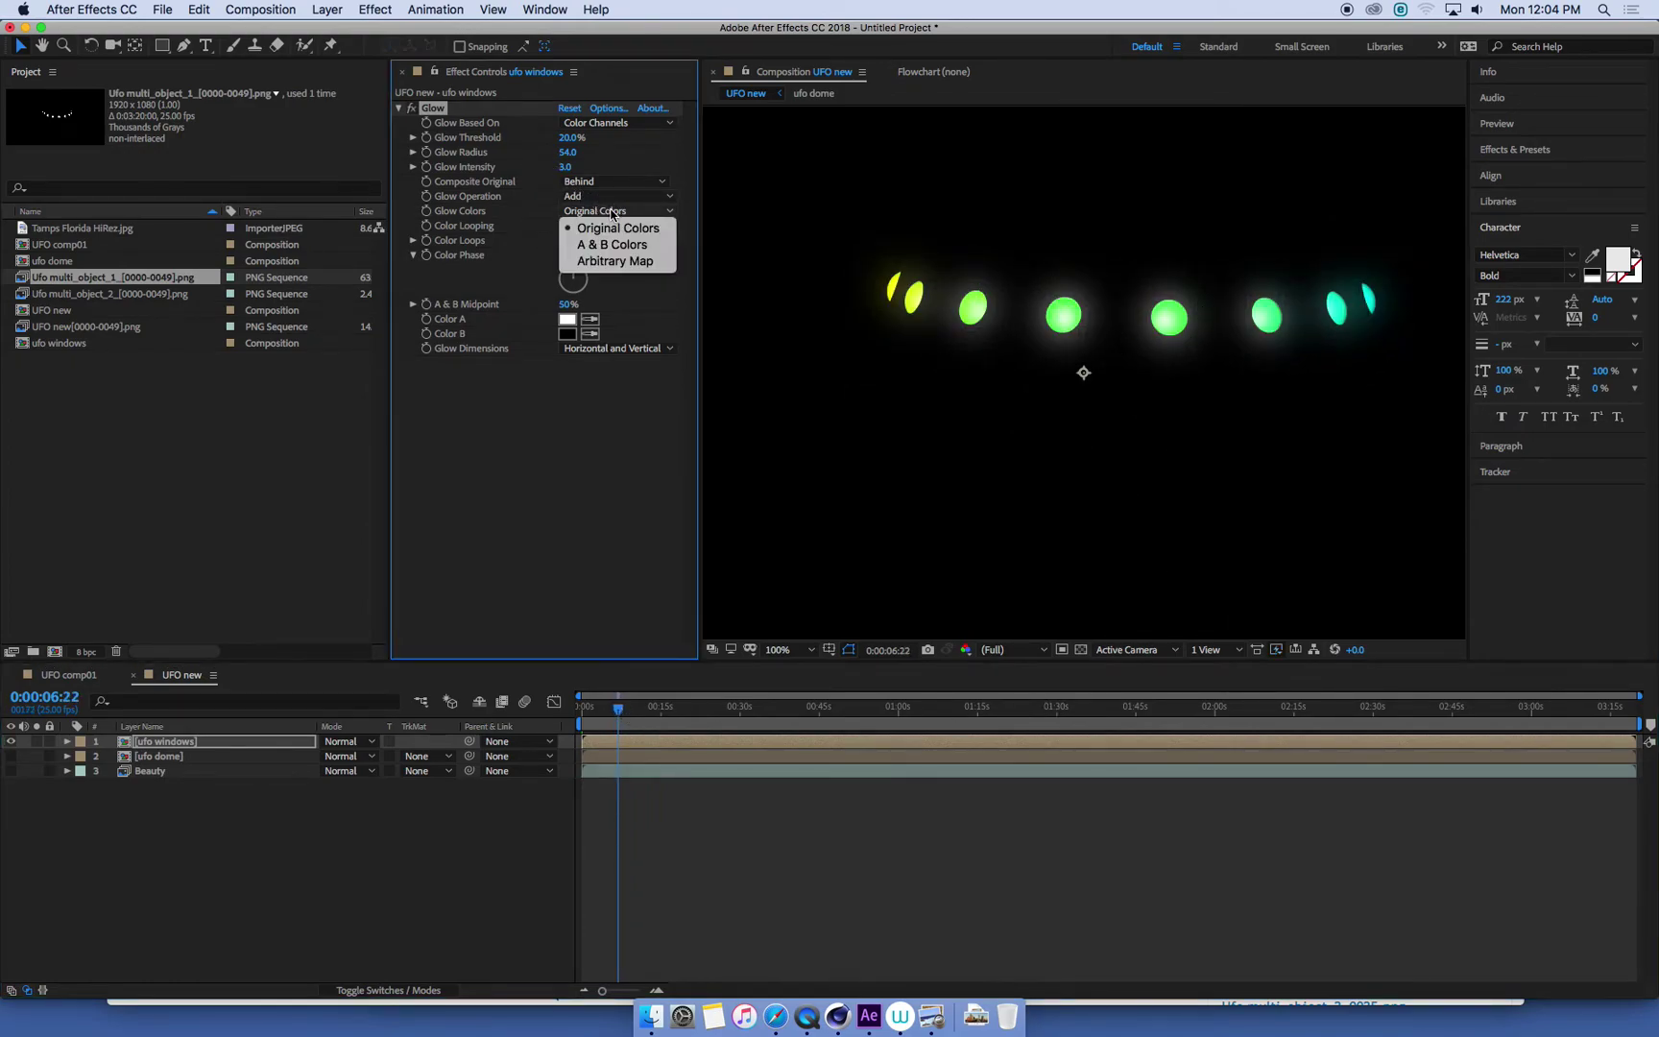
{"action": "left_click", "coordinate": [588, 228]}
{"action": "left_click_drag", "start_coordinate": [638, 711], "coordinate": [780, 711]}
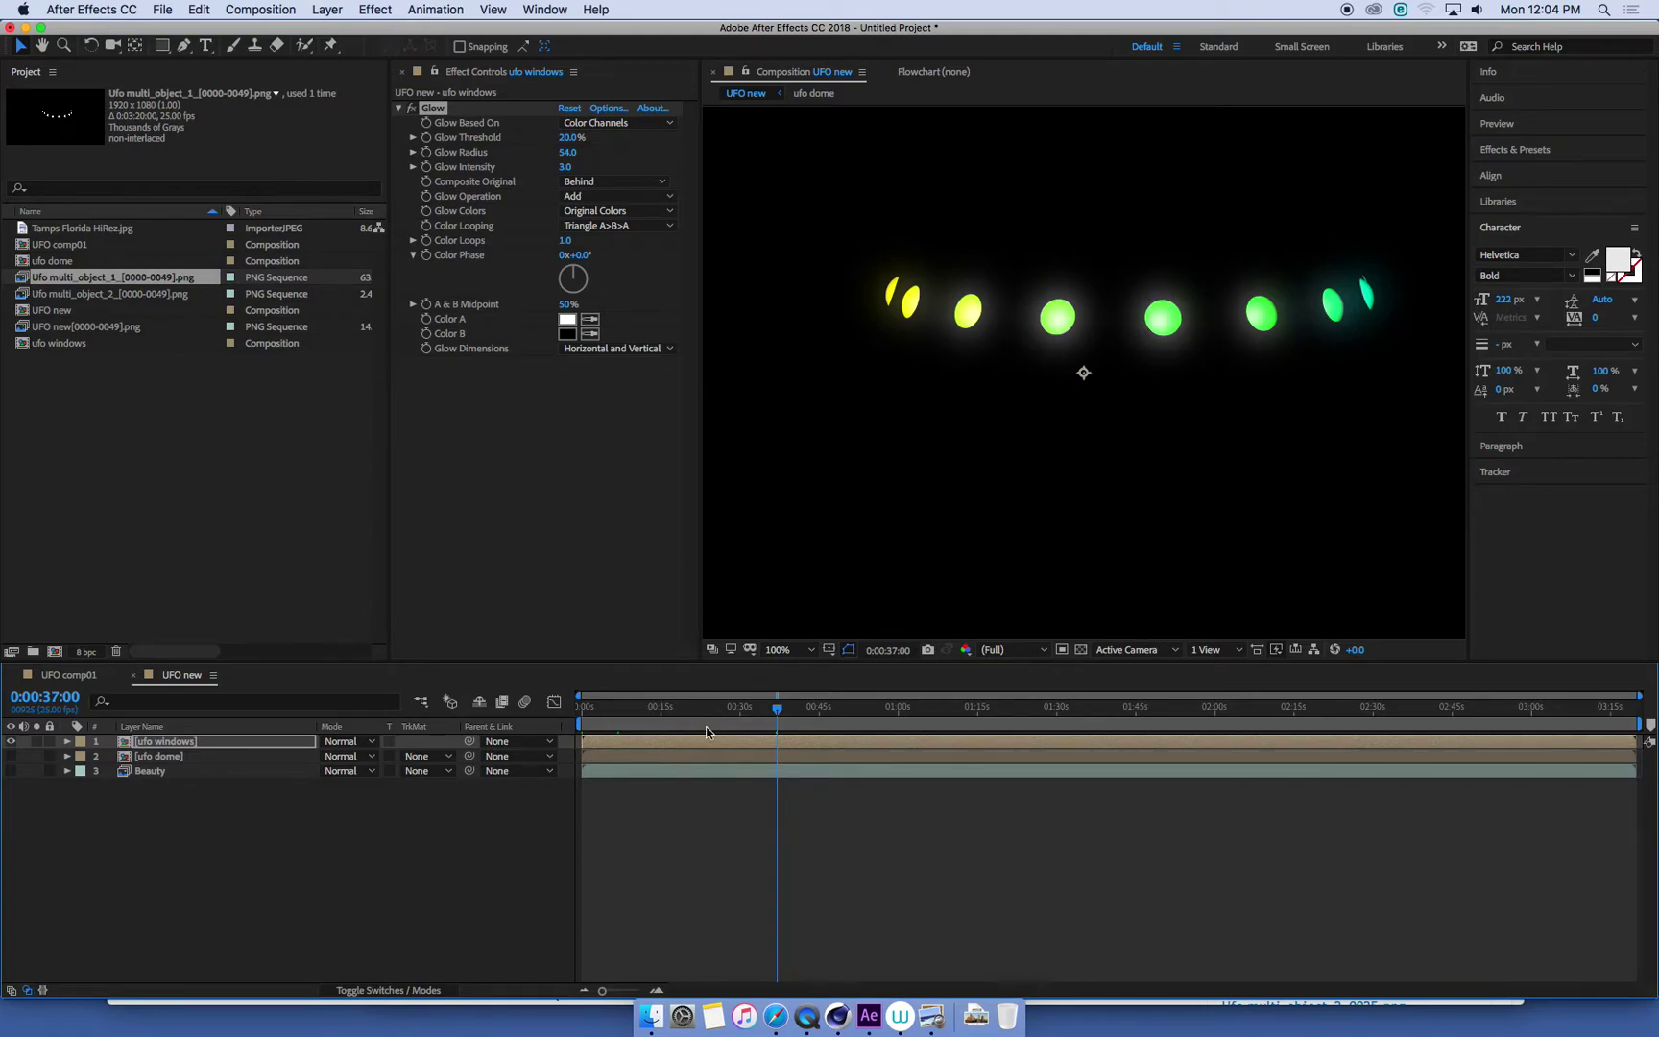
{"action": "left_click_drag", "start_coordinate": [712, 710], "coordinate": [625, 715]}
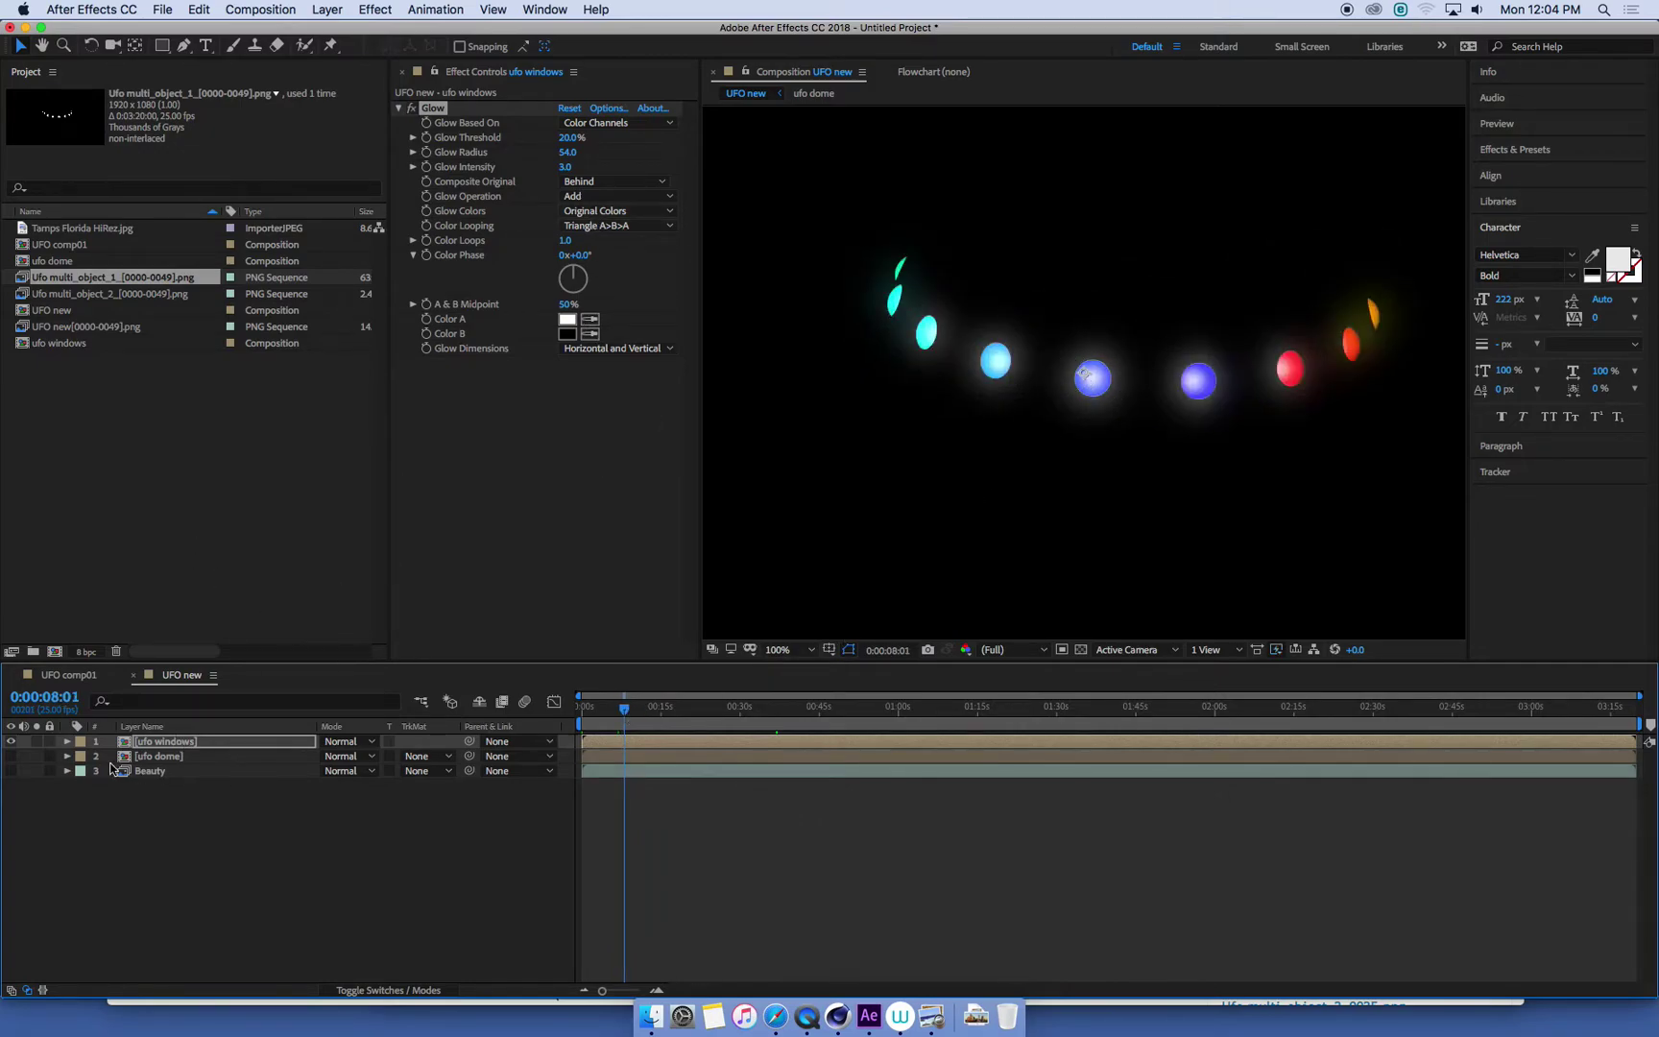
Show only the ufo dome pre-comp in the composition and apply the Glow effect to it
{"action": "left_click", "coordinate": [184, 757]}
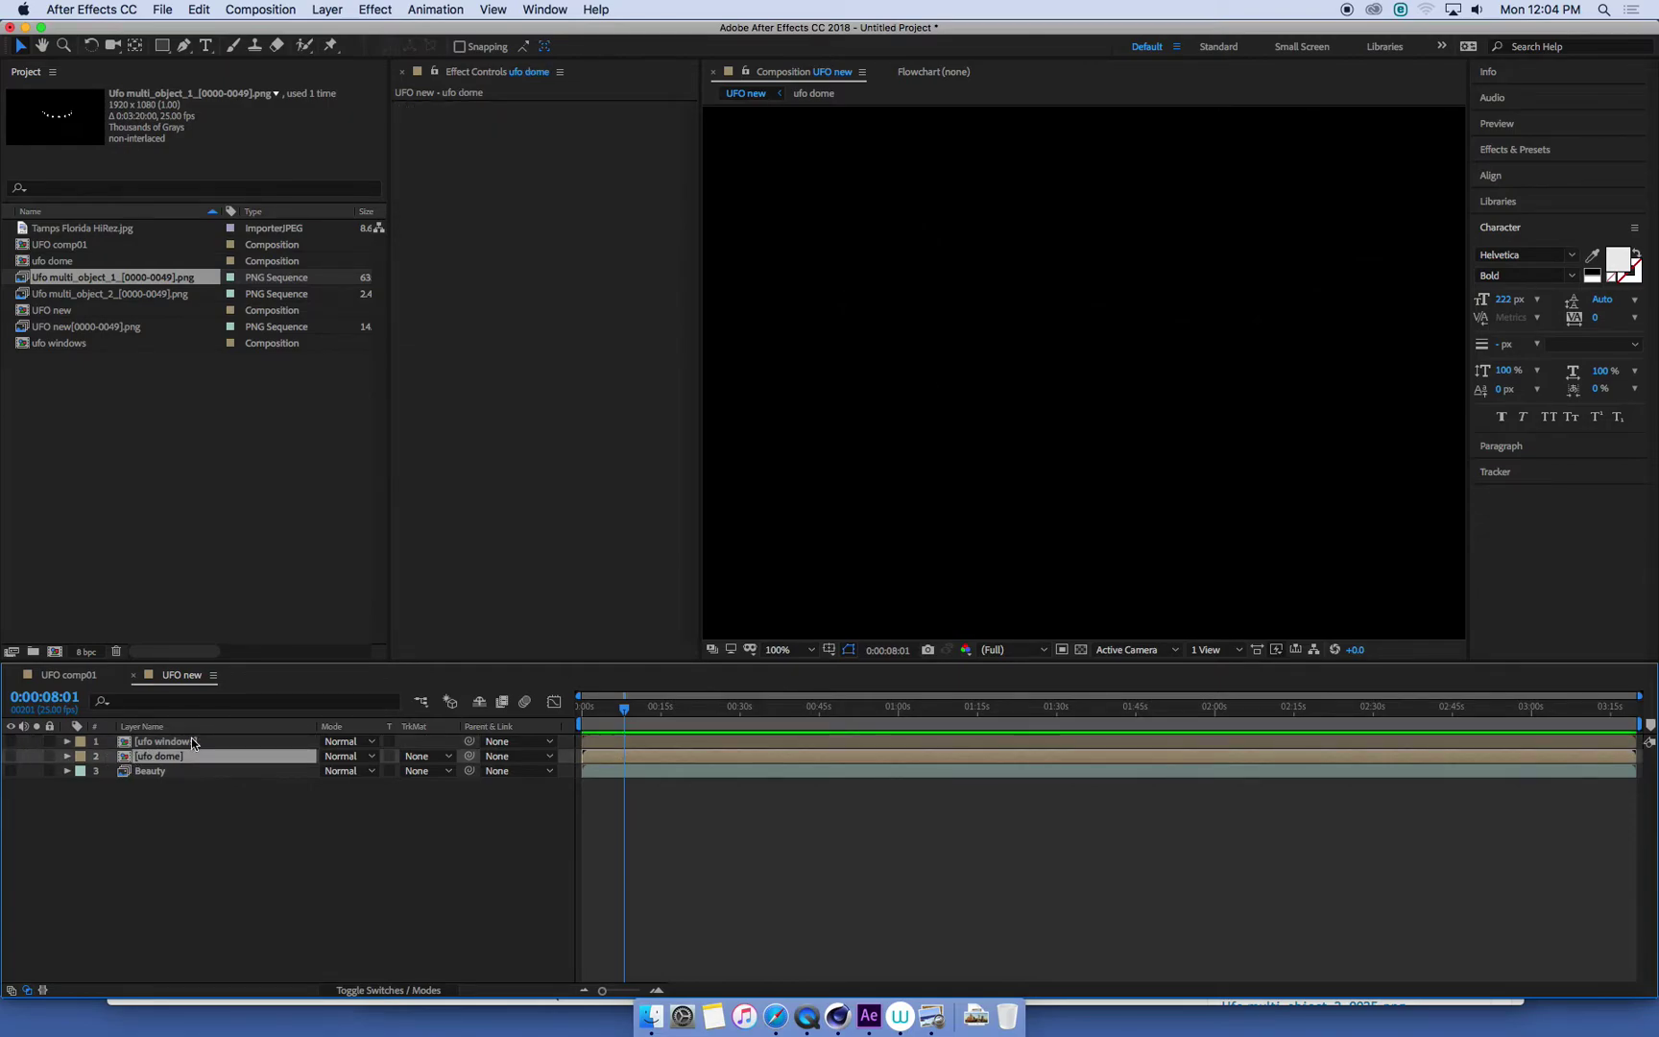
{"action": "left_click", "coordinate": [10, 756]}
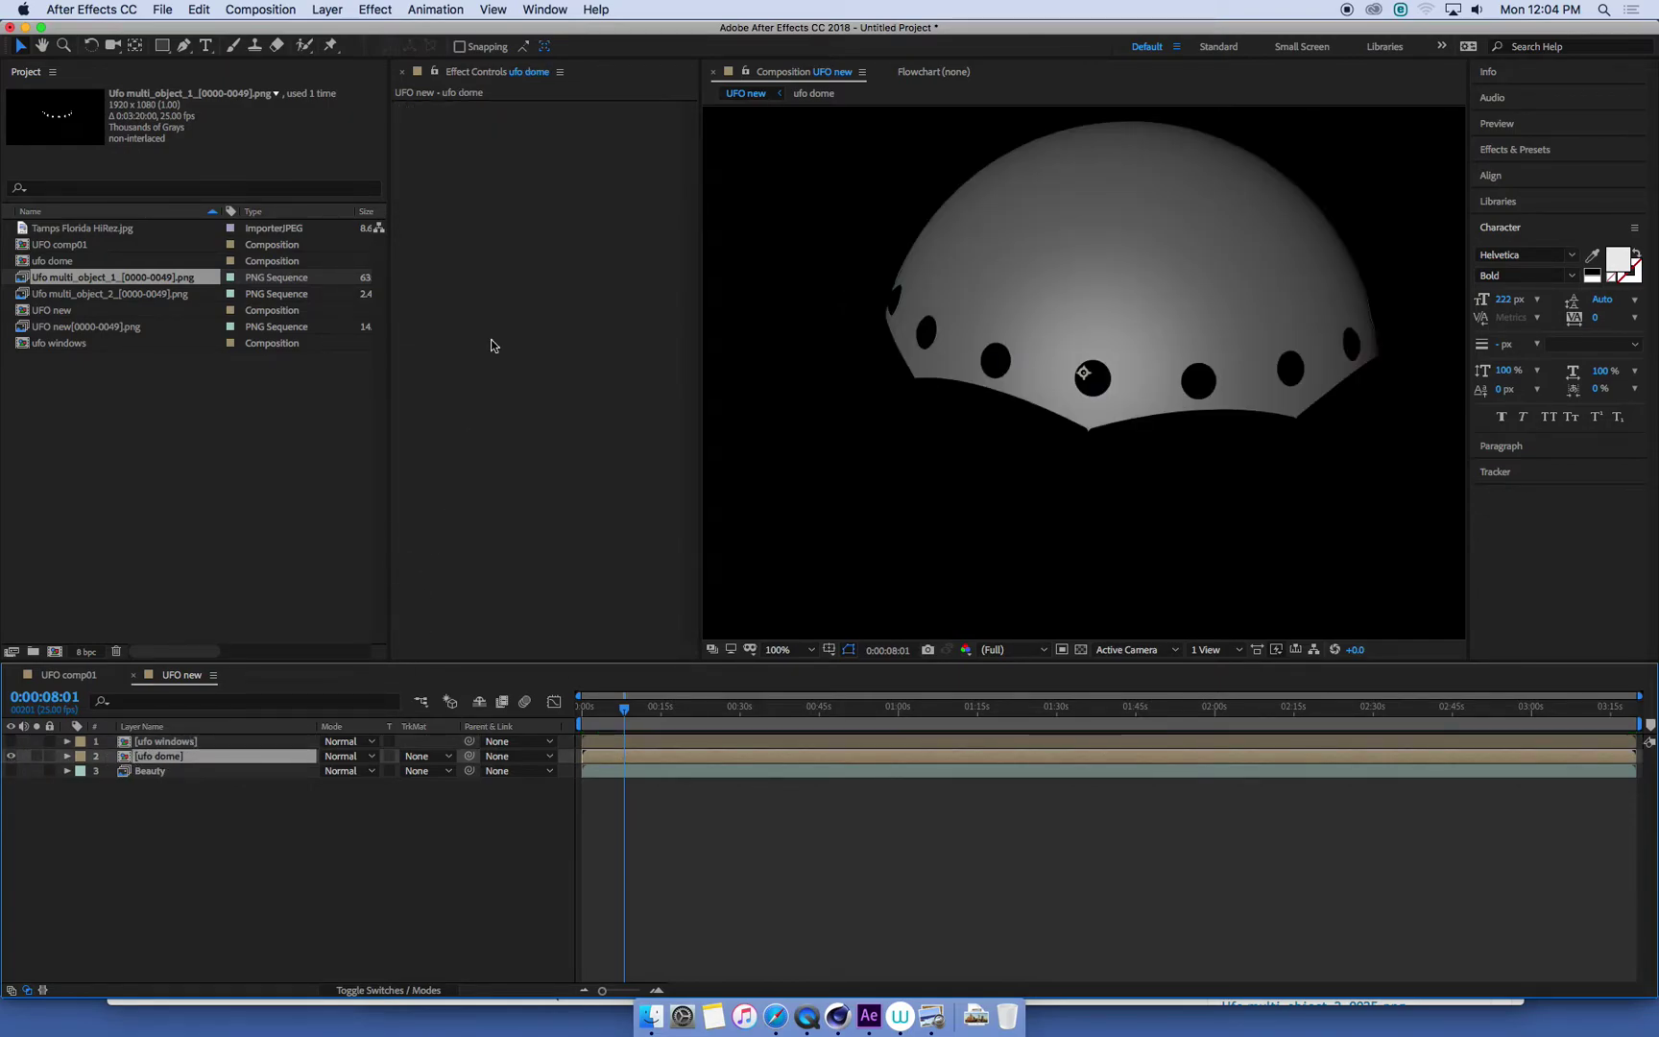
{"action": "left_click", "coordinate": [375, 9]}
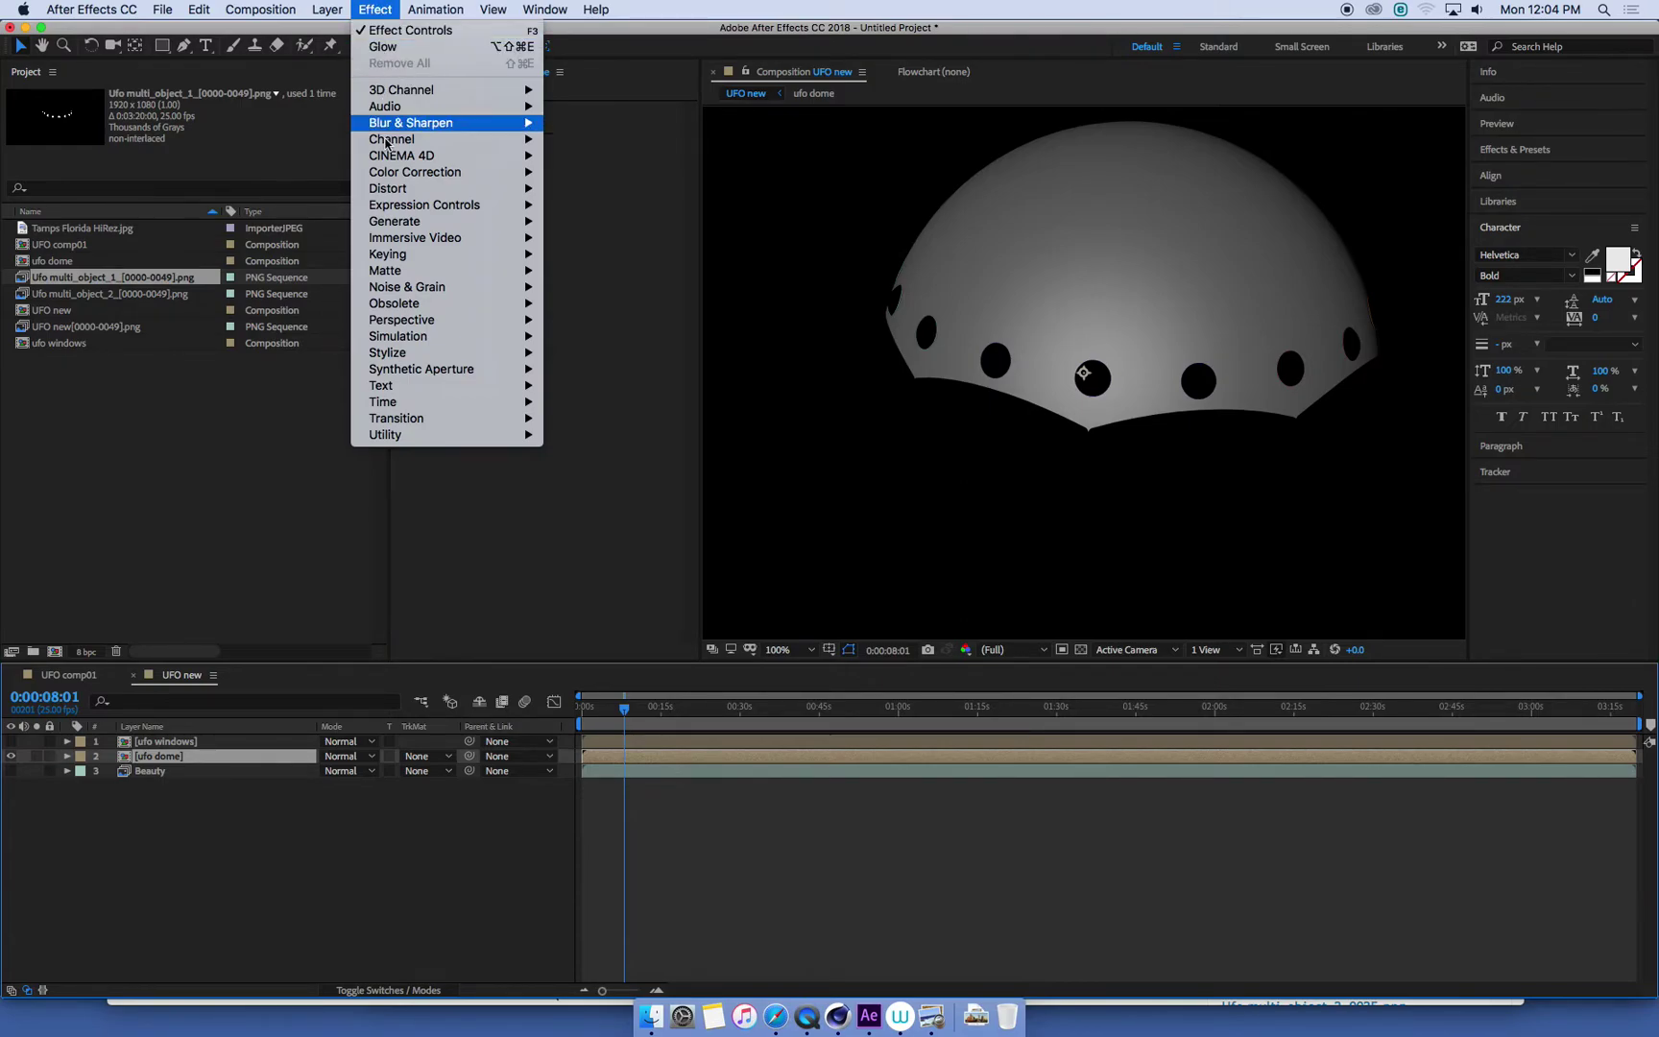
{"action": "left_click", "coordinate": [384, 48]}
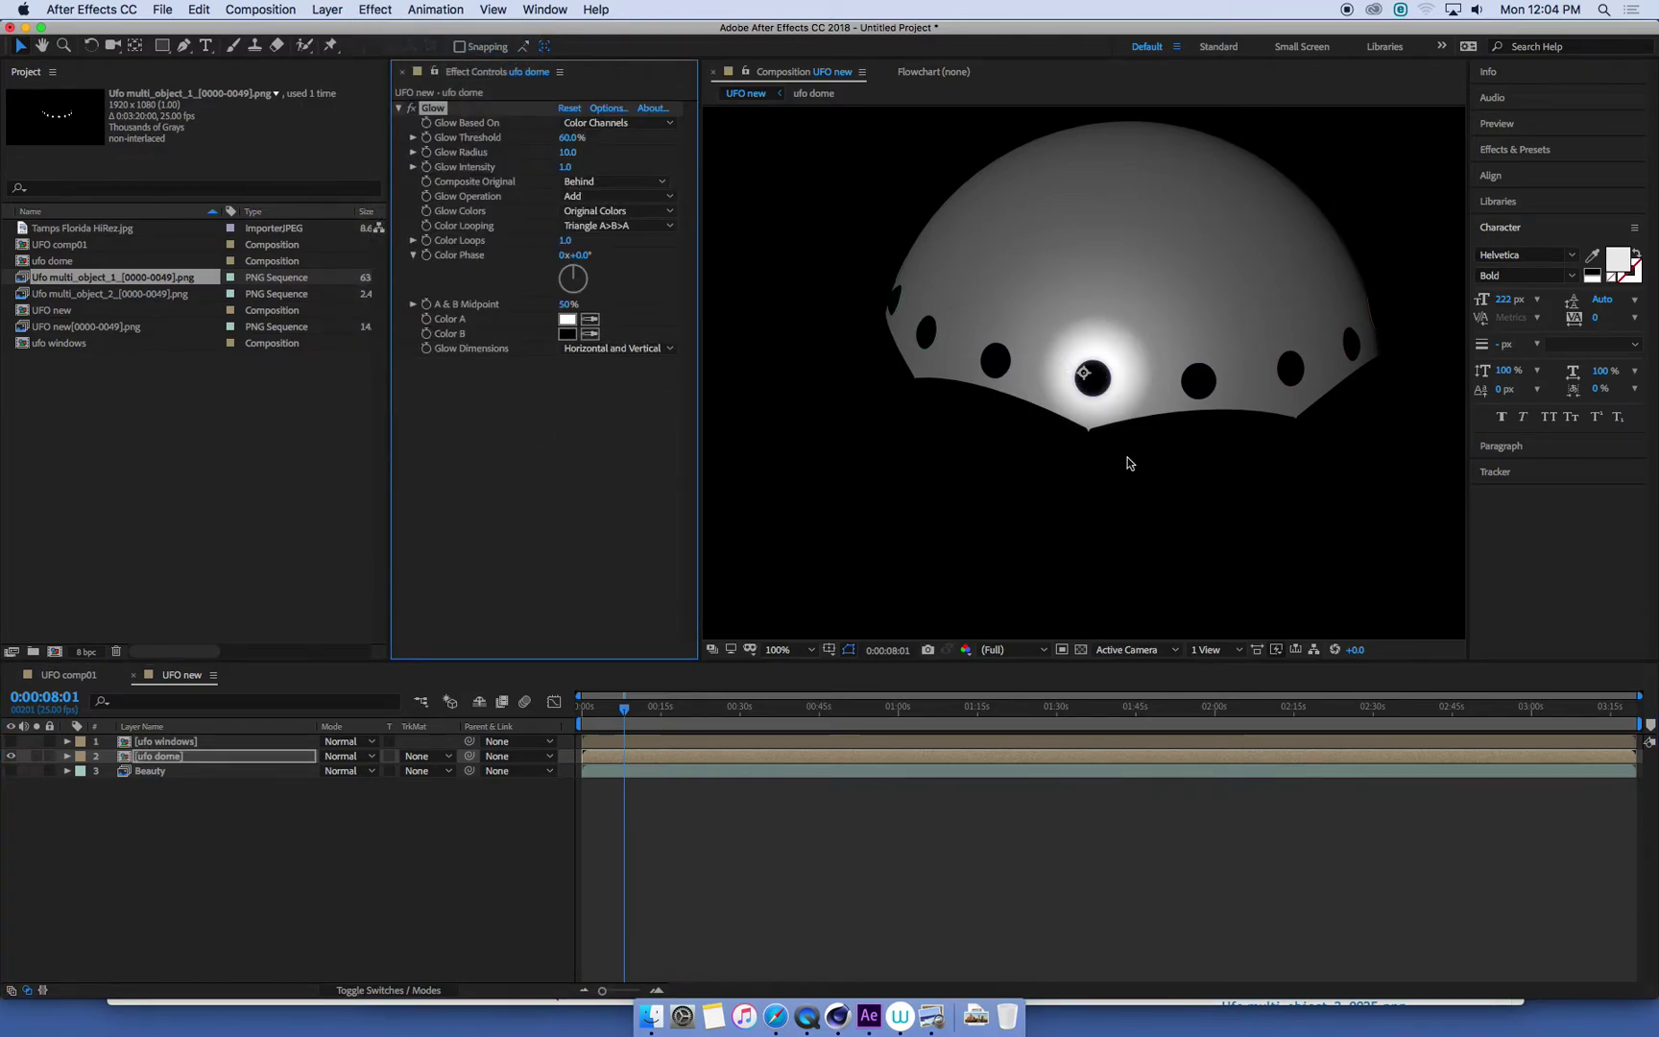
Set the ufo dome glow to a Glow Threshold of 0%, a Glow Radius of 135 and a Glow Intensity of 0.4
{"action": "left_click_drag", "start_coordinate": [564, 137], "coordinate": [367, 155]}
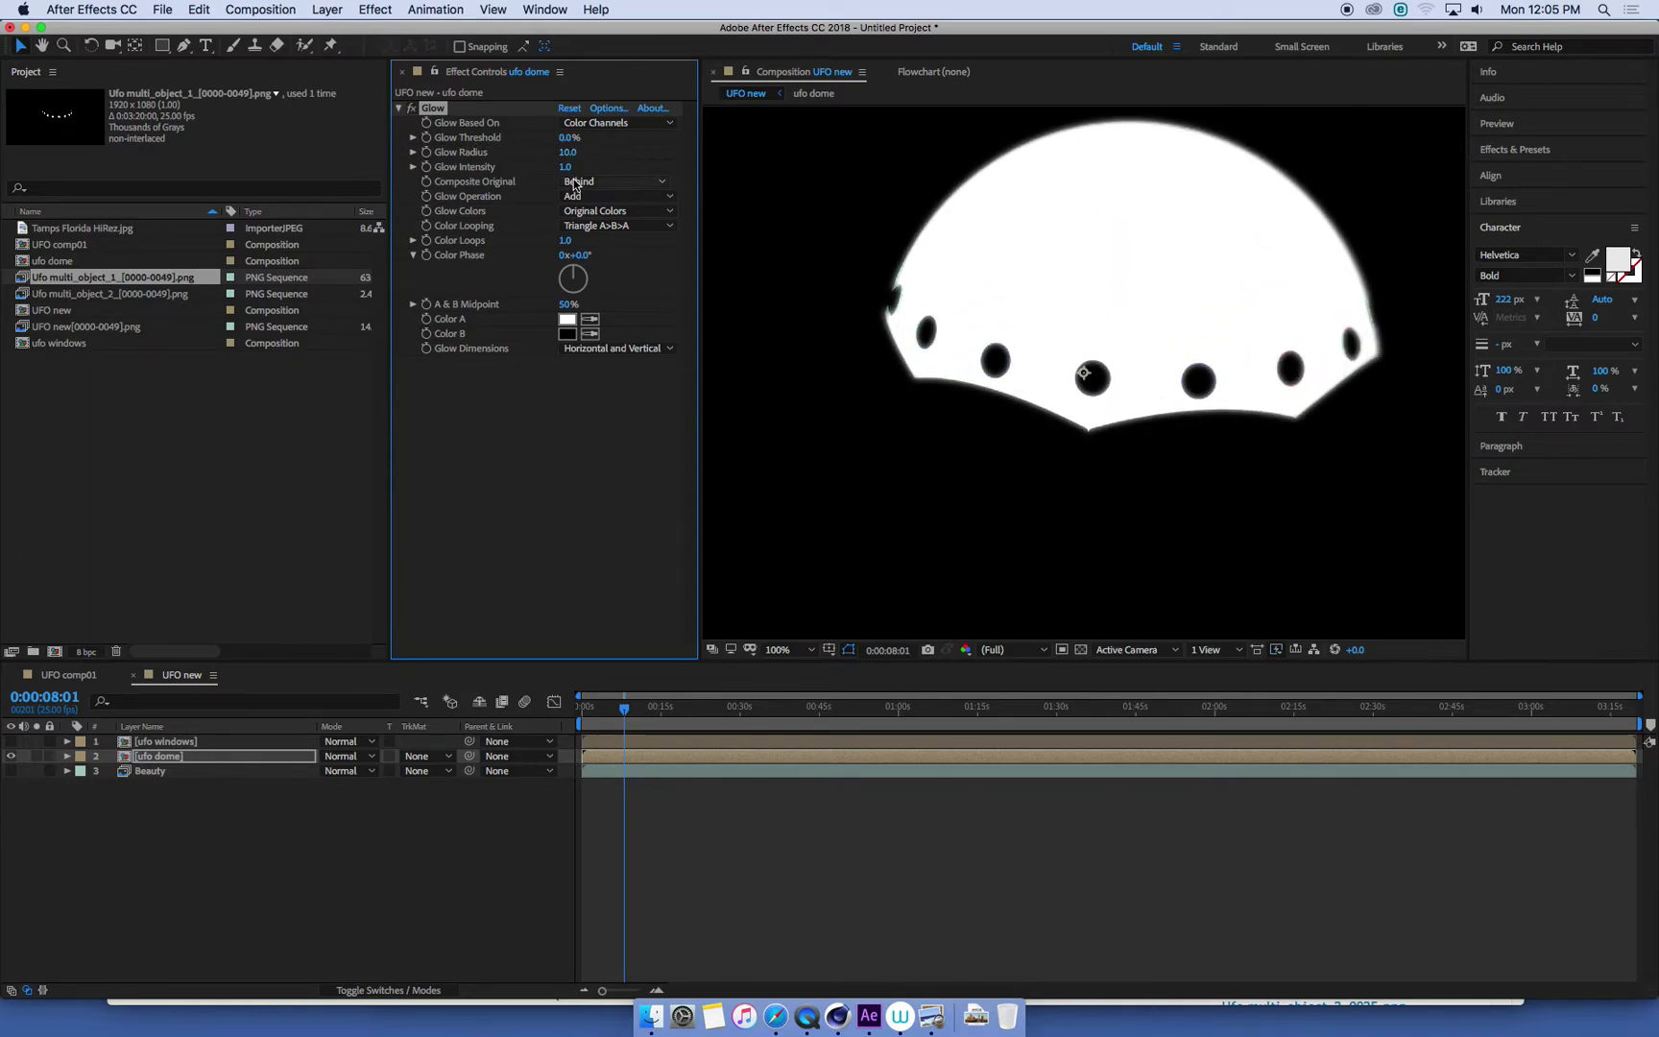
{"action": "left_click_drag", "start_coordinate": [568, 152], "coordinate": [681, 153]}
{"action": "left_click_drag", "start_coordinate": [566, 168], "coordinate": [524, 175]}
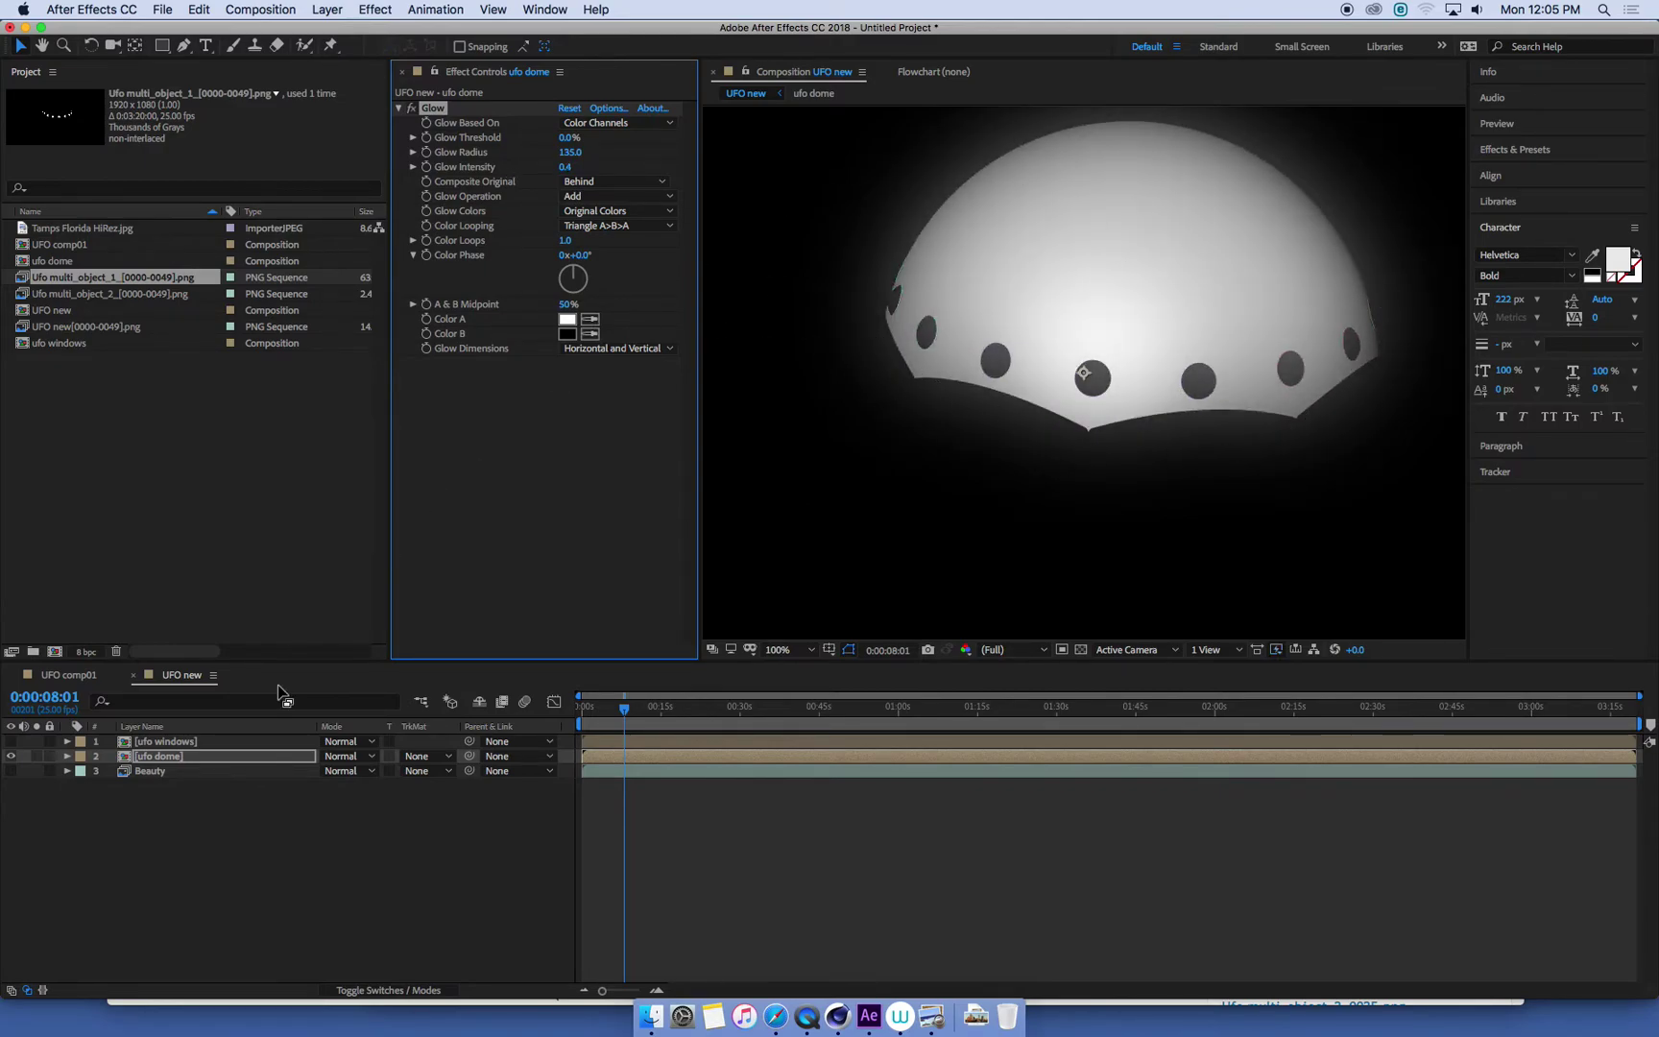
Make the ufo windows, ufo dome and Beauty layers all visible together to view the whole UFO
{"action": "left_click", "coordinate": [12, 757]}
{"action": "left_click", "coordinate": [10, 741]}
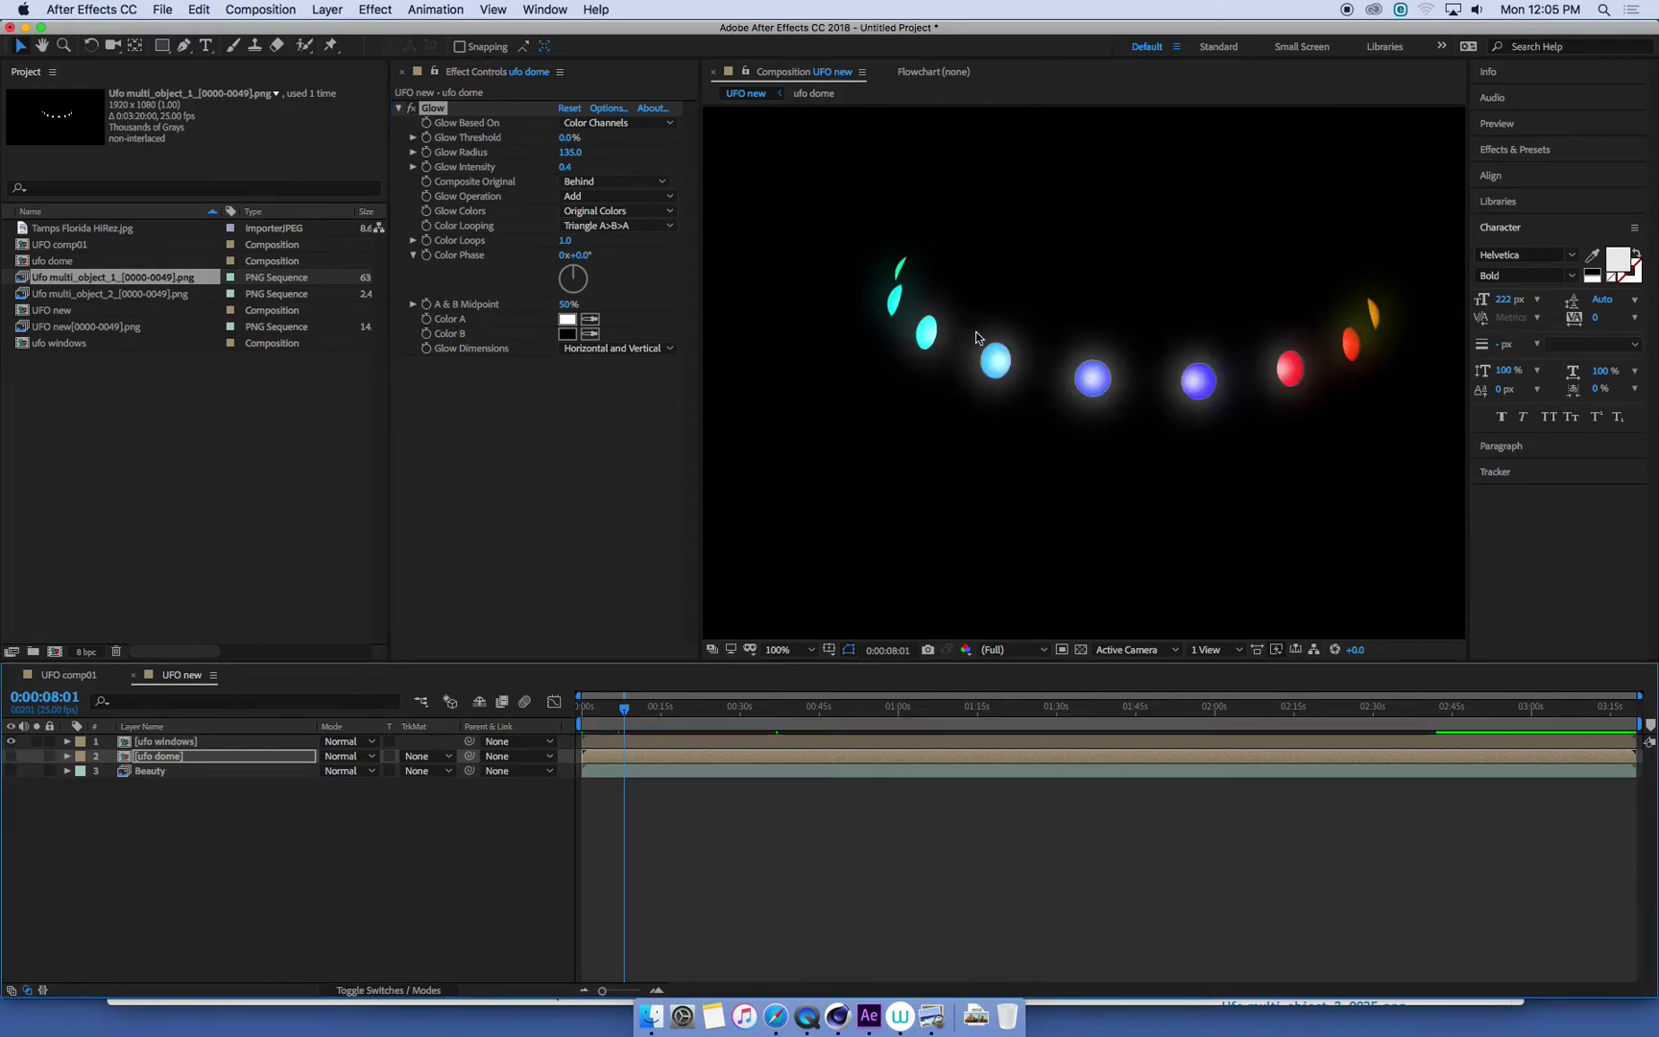
{"action": "left_click_drag", "start_coordinate": [12, 756], "coordinate": [12, 772]}
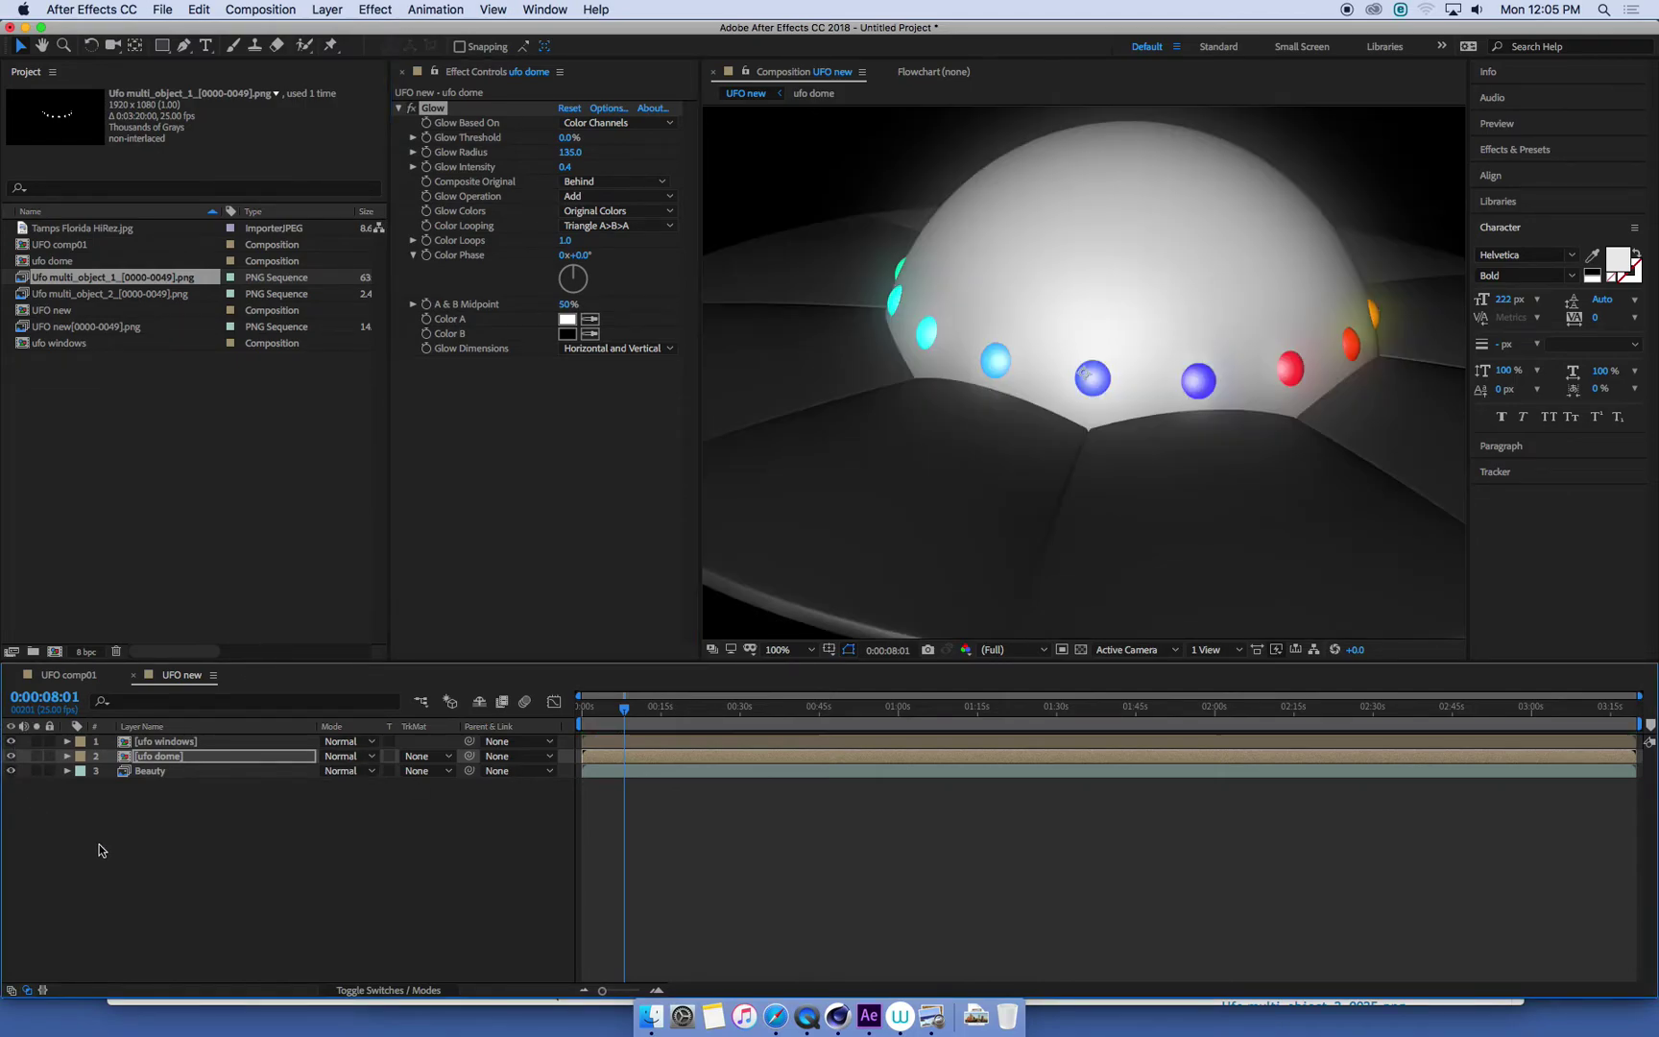
{"action": "scroll", "coordinate": [1098, 448], "scroll_direction": "down", "scroll_amount": 2}
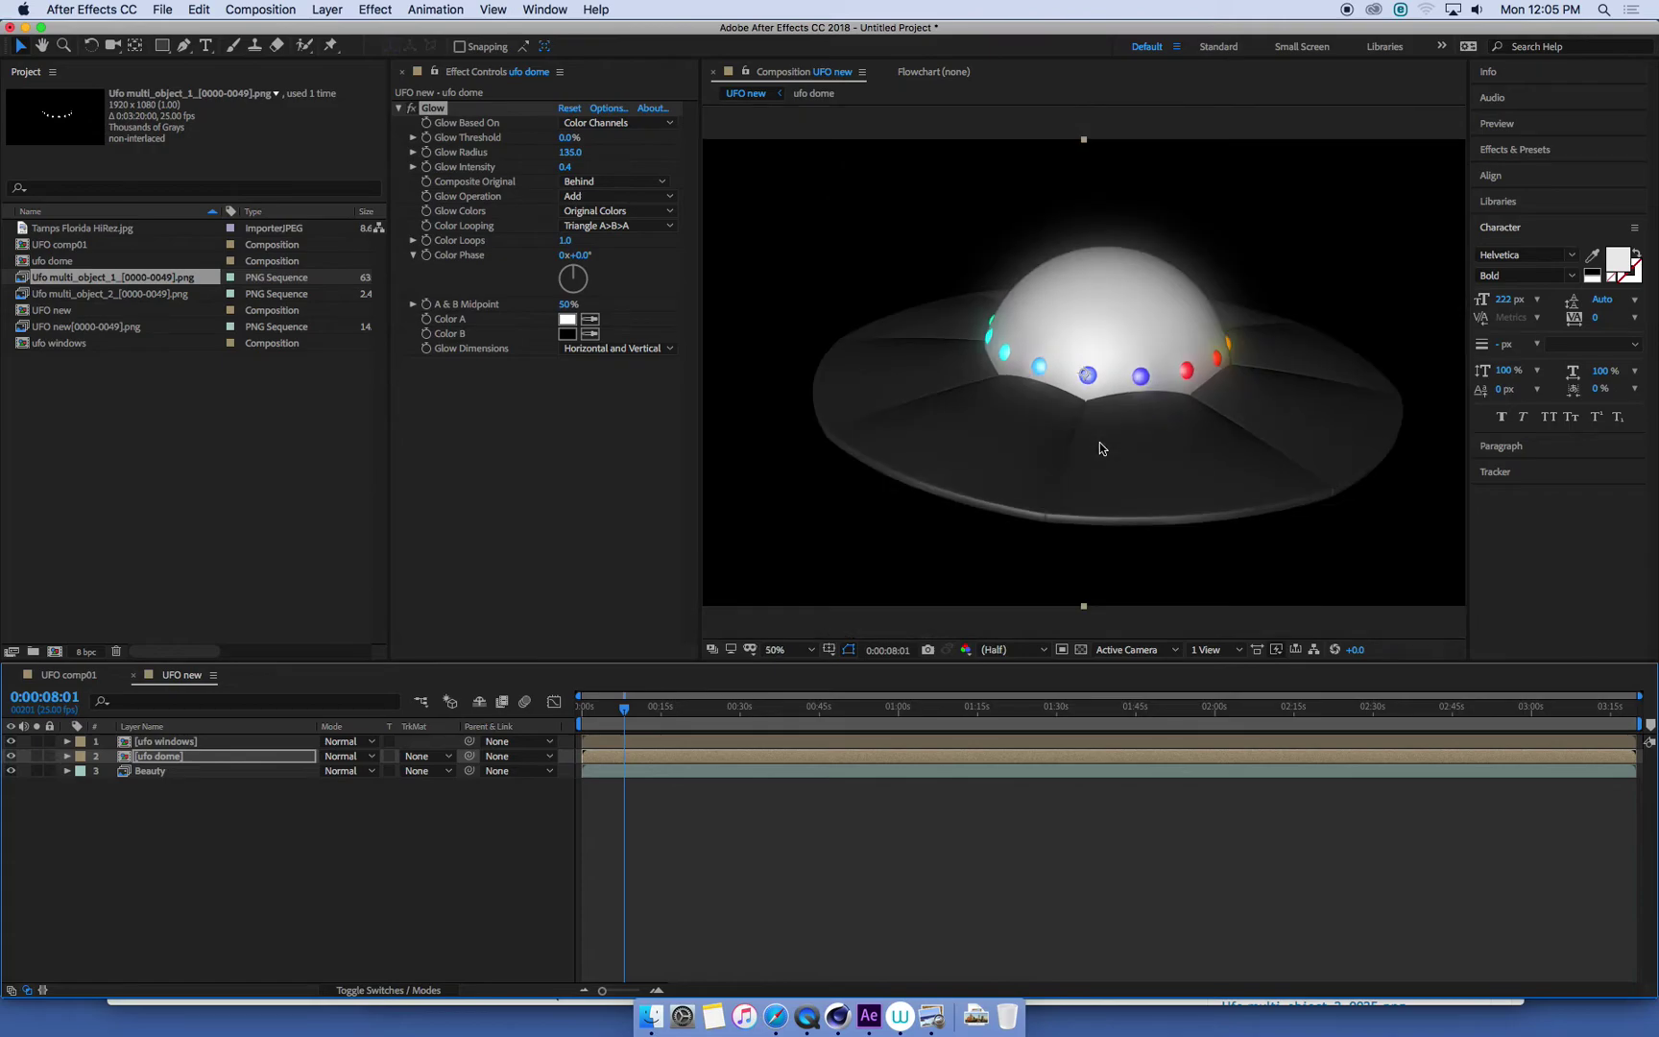
Toggle the ufo dome layer's visibility repeatedly to compare the UFO with and without the dome glow
{"action": "left_click", "coordinate": [11, 756]}
{"action": "left_click", "coordinate": [10, 756]}
{"action": "left_click", "coordinate": [11, 756]}
{"action": "left_click", "coordinate": [11, 756]}
{"action": "left_click", "coordinate": [10, 756]}
{"action": "left_click", "coordinate": [10, 756]}
{"action": "left_click", "coordinate": [11, 755]}
{"action": "left_click", "coordinate": [11, 755]}
{"action": "left_click", "coordinate": [11, 755]}
{"action": "left_click", "coordinate": [11, 756]}
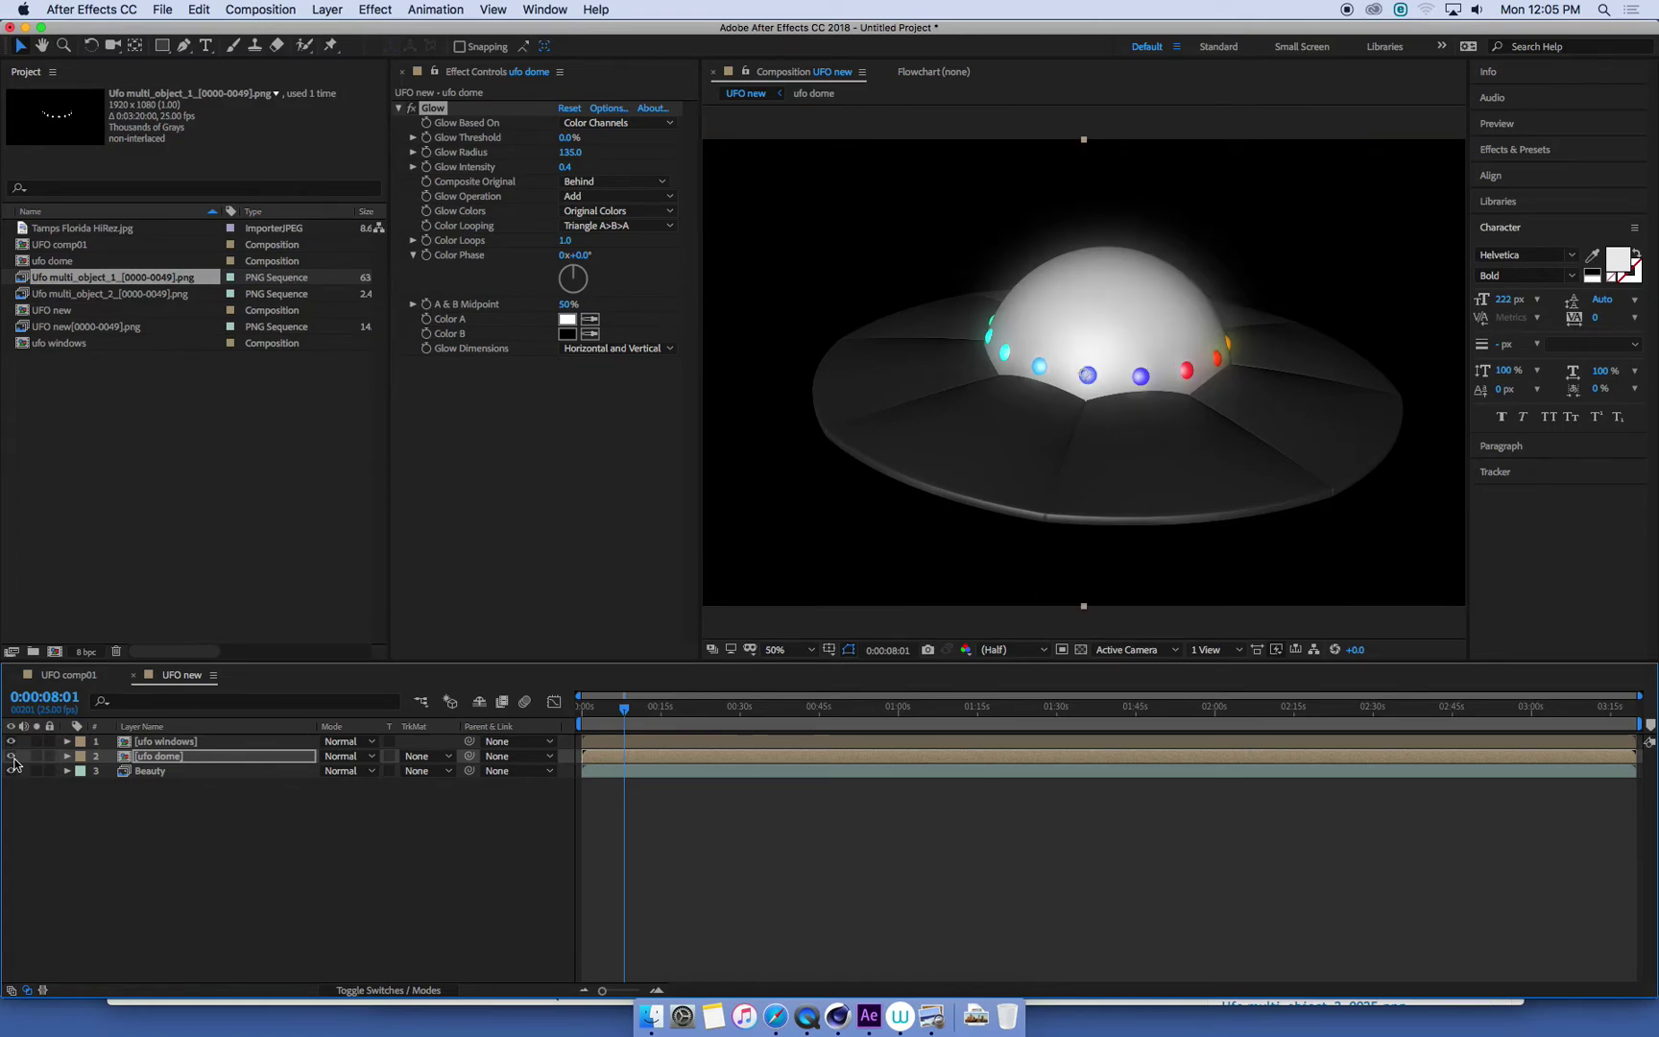
{"action": "scroll", "coordinate": [985, 401], "scroll_direction": "up", "scroll_amount": 1}
{"action": "scroll", "coordinate": [983, 406], "scroll_direction": "down", "scroll_amount": 1}
{"action": "key", "text": "period"}
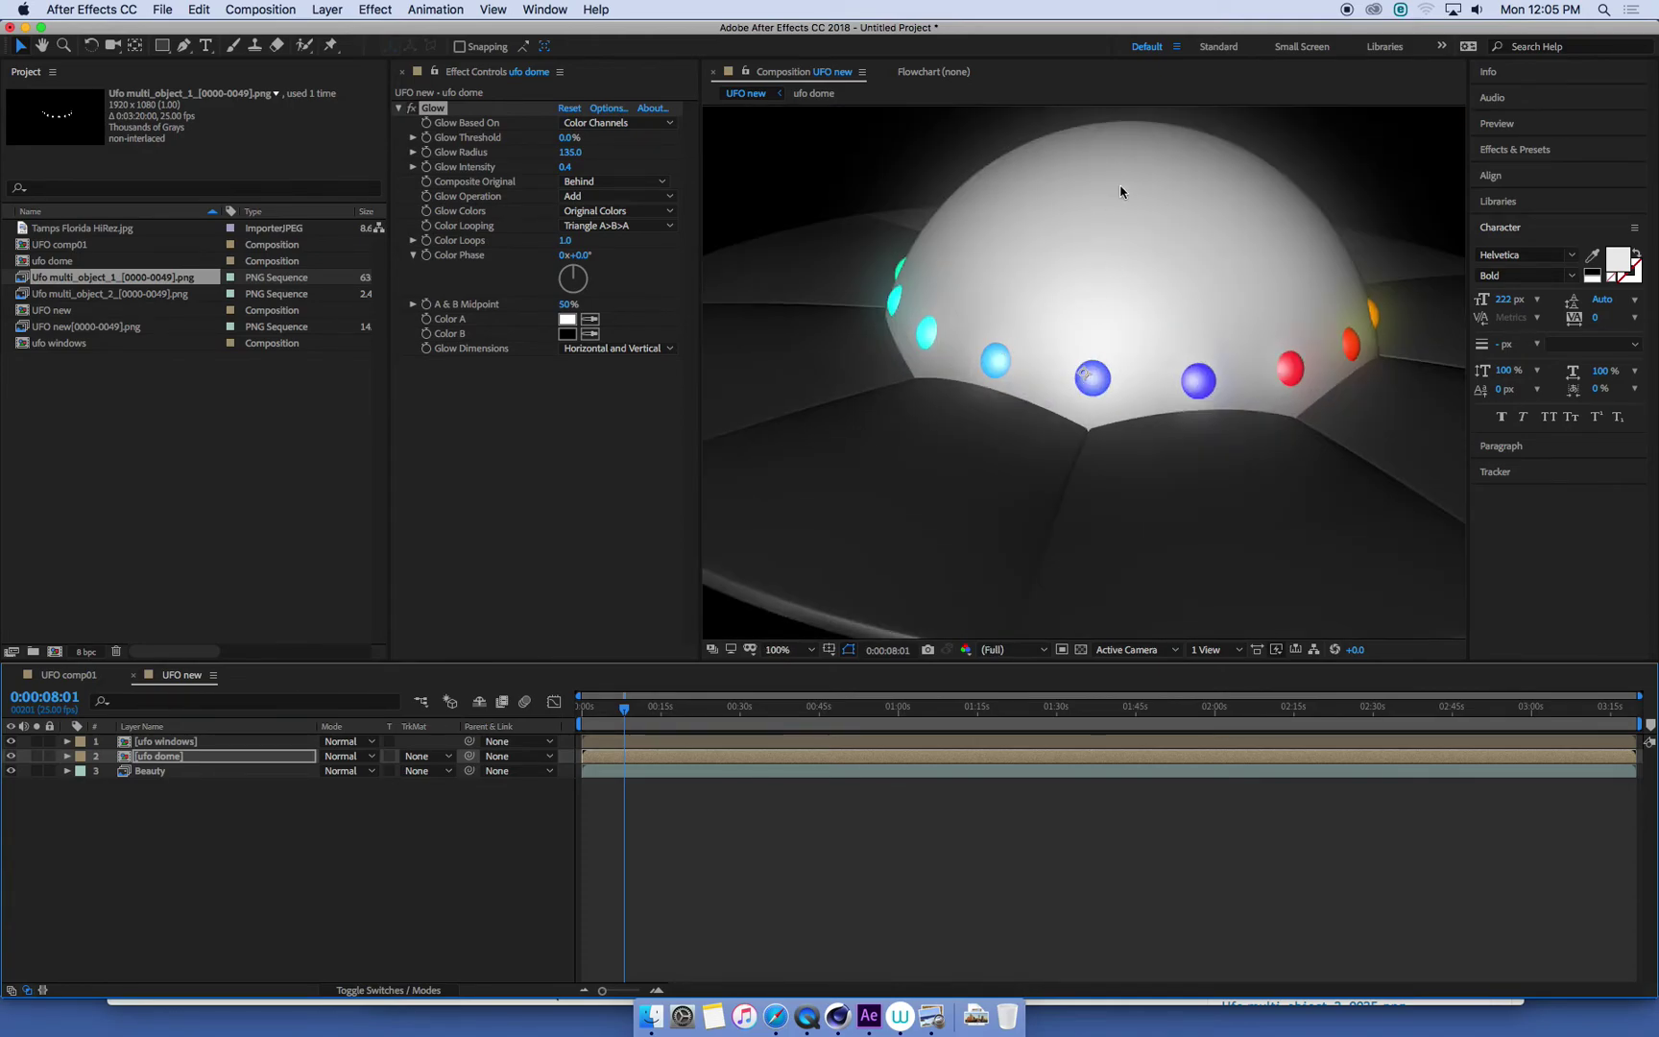
Reveal the ufo dome layer's opacity and reduce it to 56% to soften the dome glow
{"action": "left_click", "coordinate": [175, 761]}
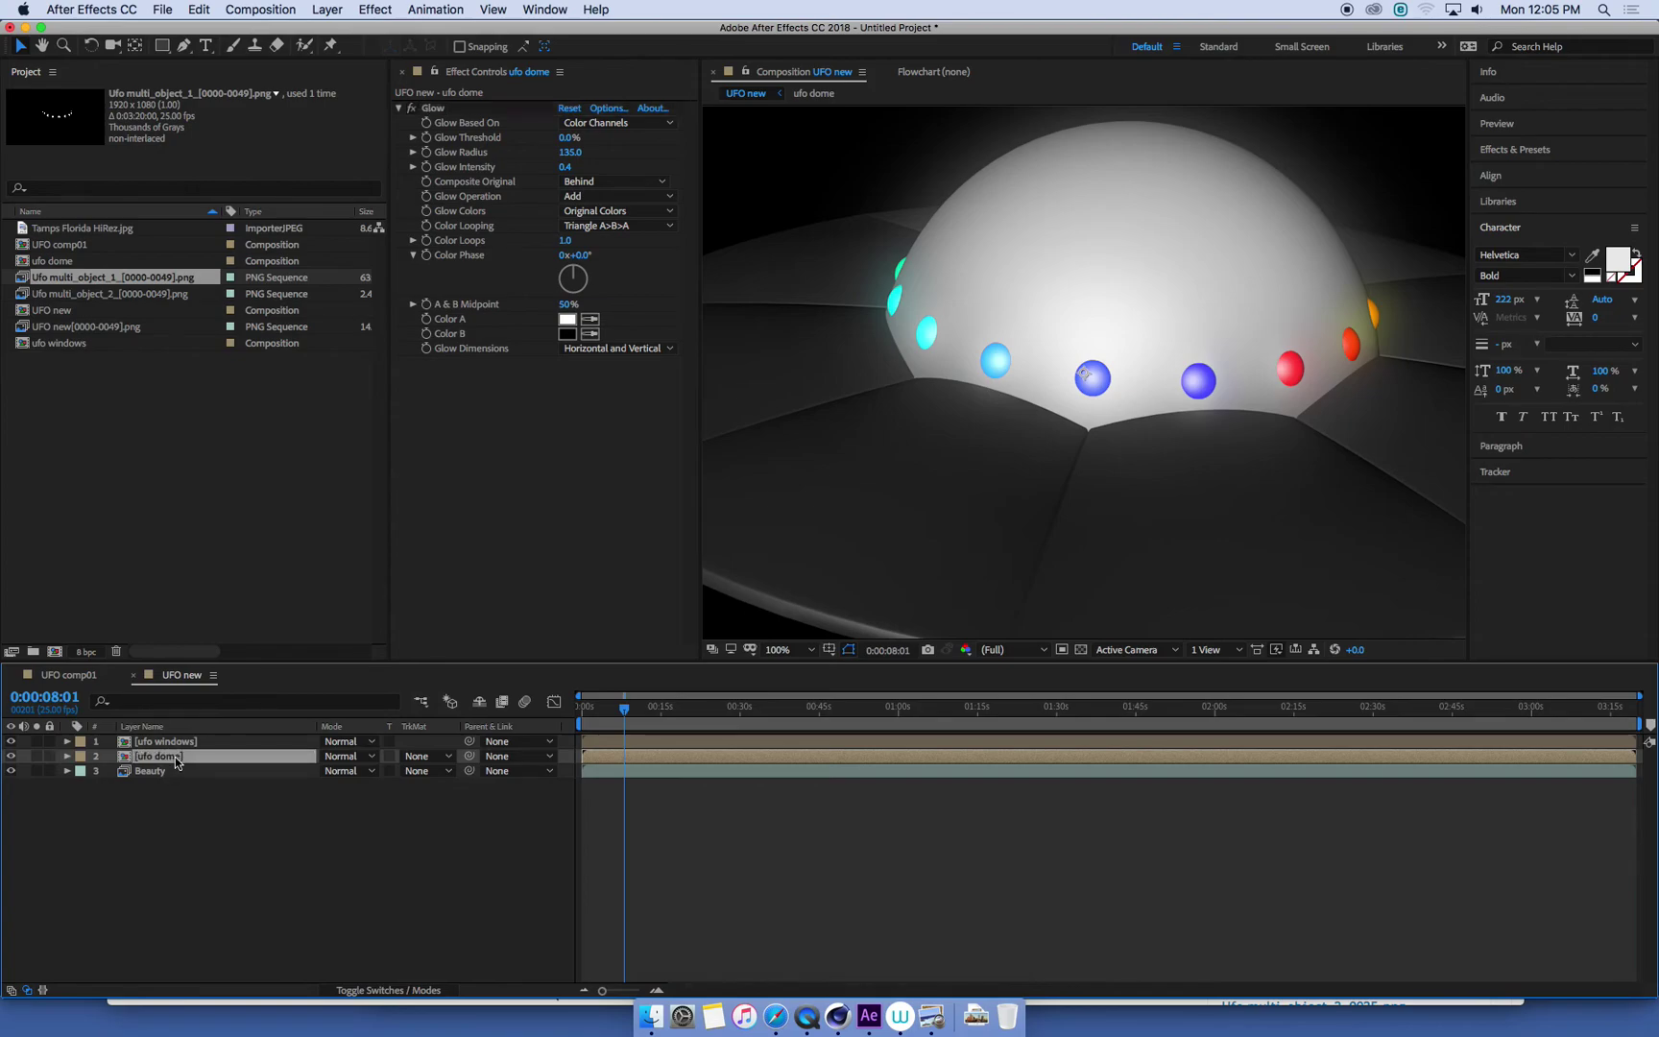
{"action": "left_click", "coordinate": [176, 745]}
{"action": "left_click", "coordinate": [179, 759]}
{"action": "left_click", "coordinate": [192, 746]}
{"action": "left_click", "coordinate": [197, 758]}
{"action": "key", "text": "t"}
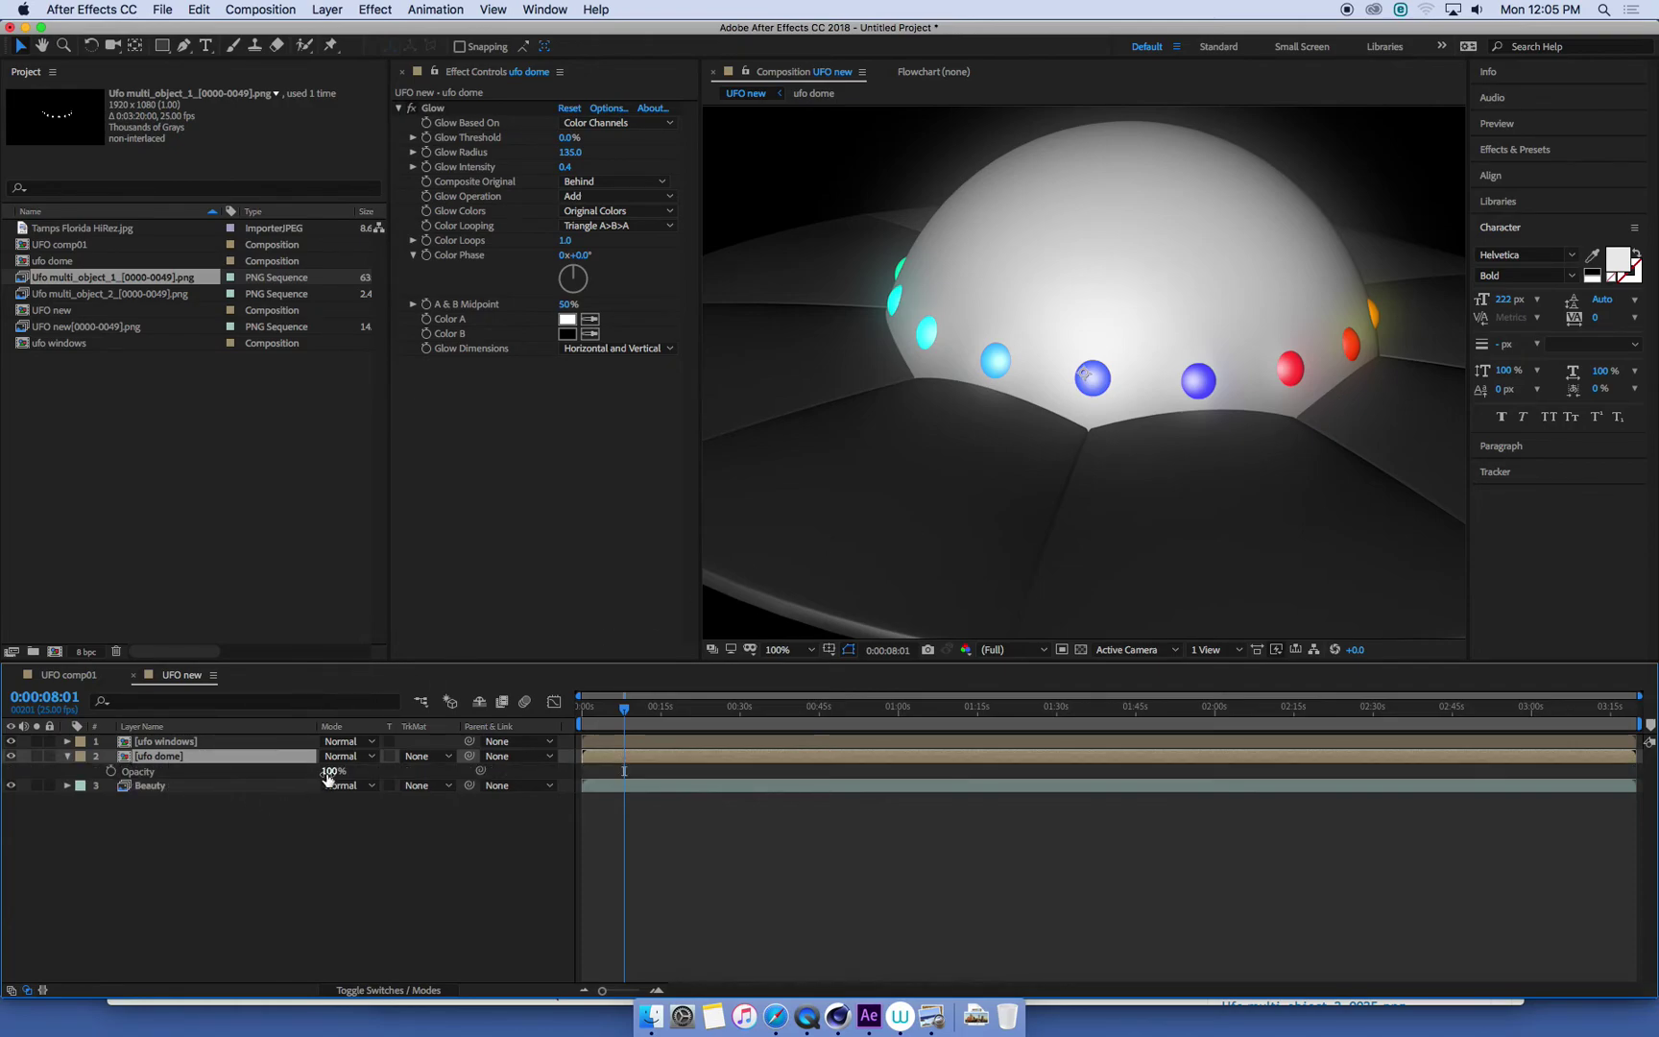
{"action": "left_click_drag", "start_coordinate": [319, 775], "coordinate": [357, 775]}
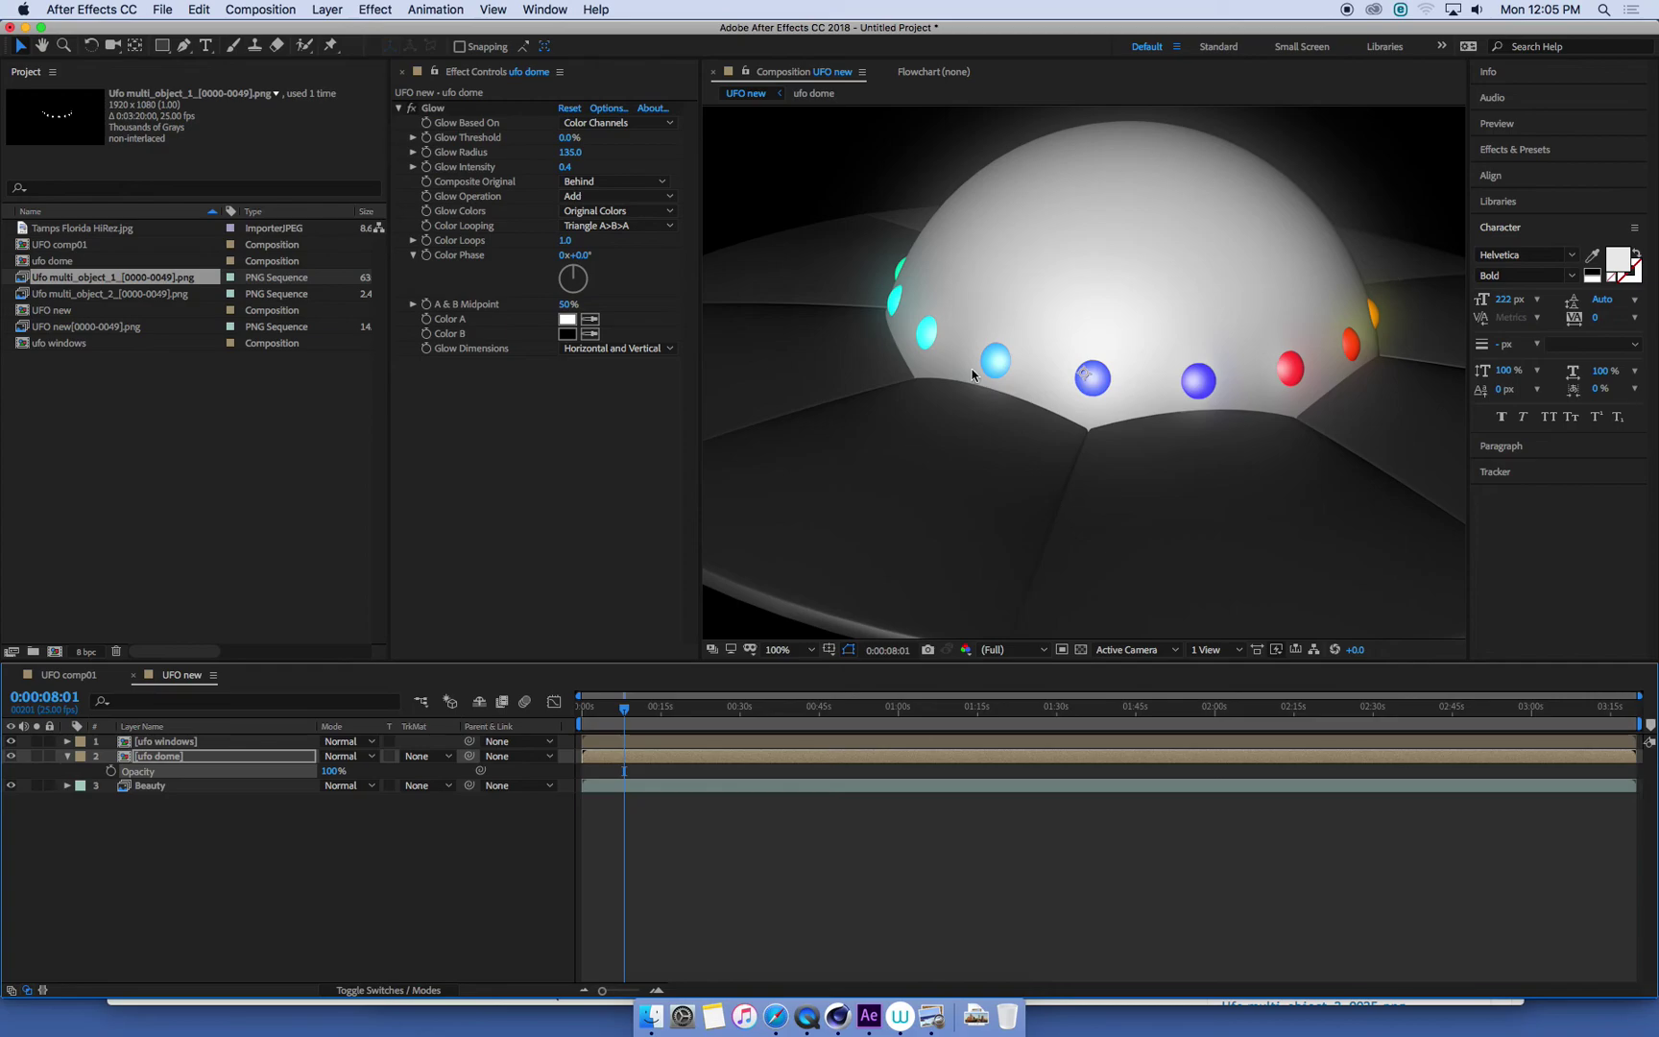
{"action": "left_click_drag", "start_coordinate": [327, 771], "coordinate": [273, 789]}
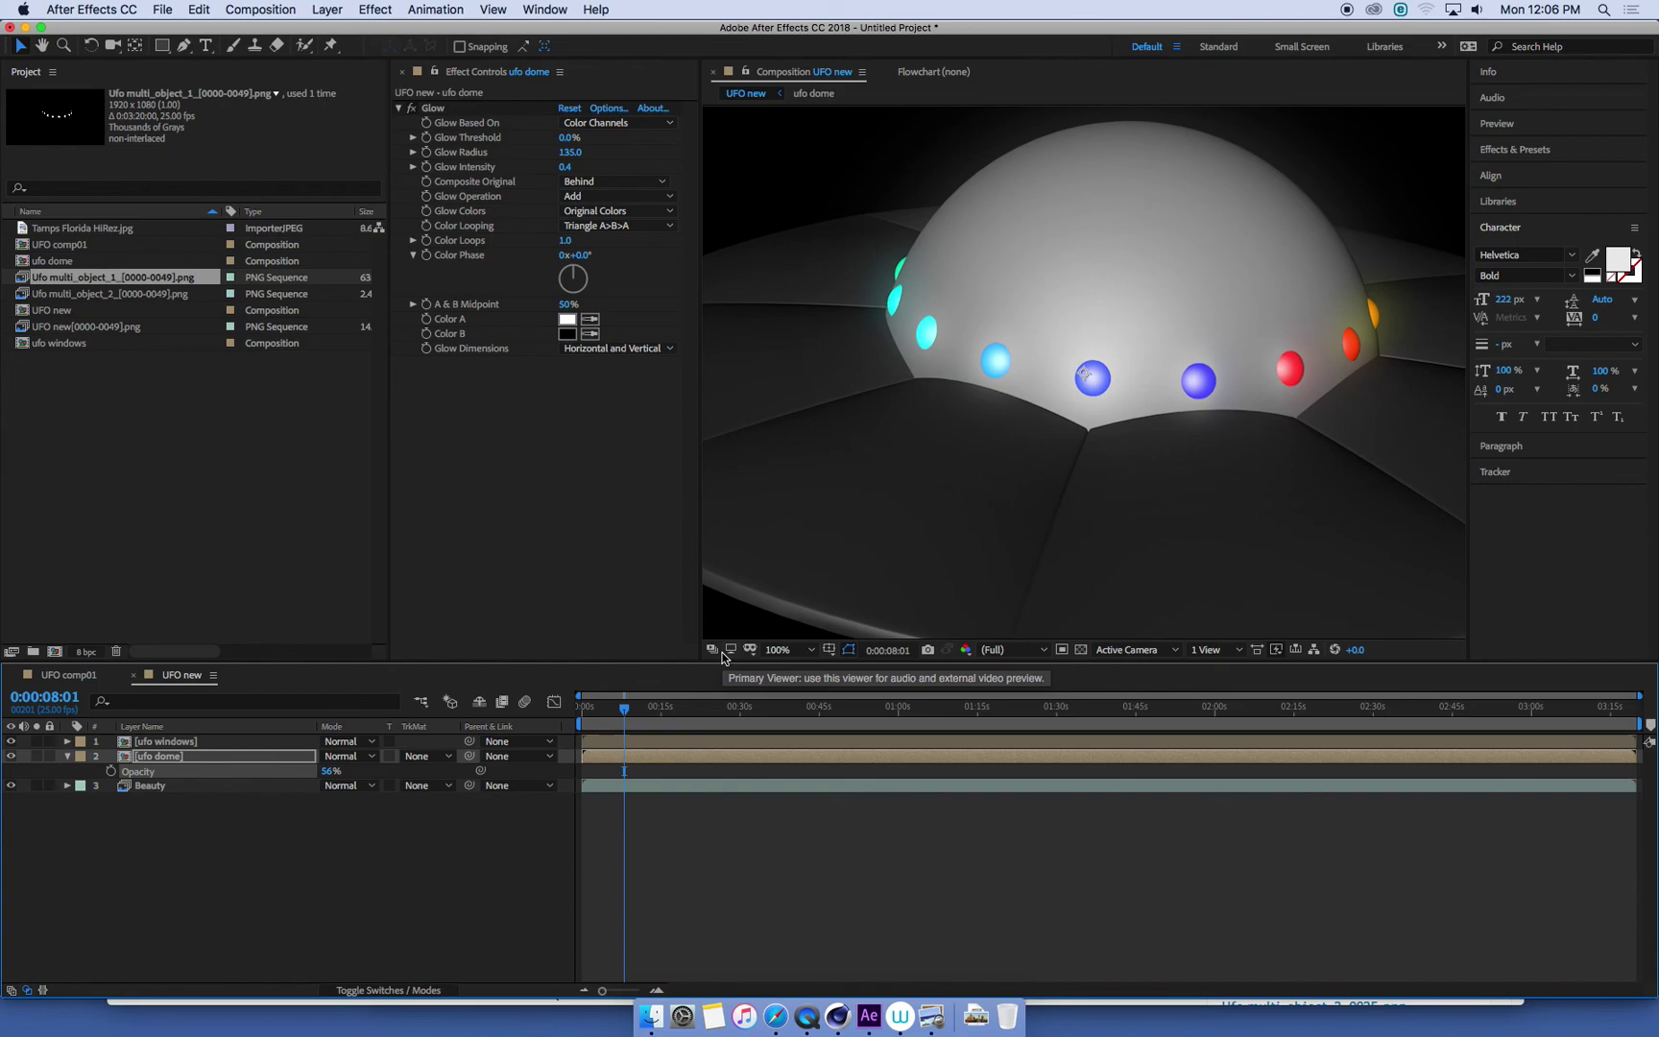
Check the glow at 0:00:44:18 in the animation and set the ufo windows layer's opacity to 92%
{"action": "mouse_move", "coordinate": [792, 707]}
{"action": "left_mouse_down"}
{"action": "mouse_move", "coordinate": [904, 712]}
{"action": "mouse_move", "coordinate": [817, 713]}
{"action": "left_mouse_up"}
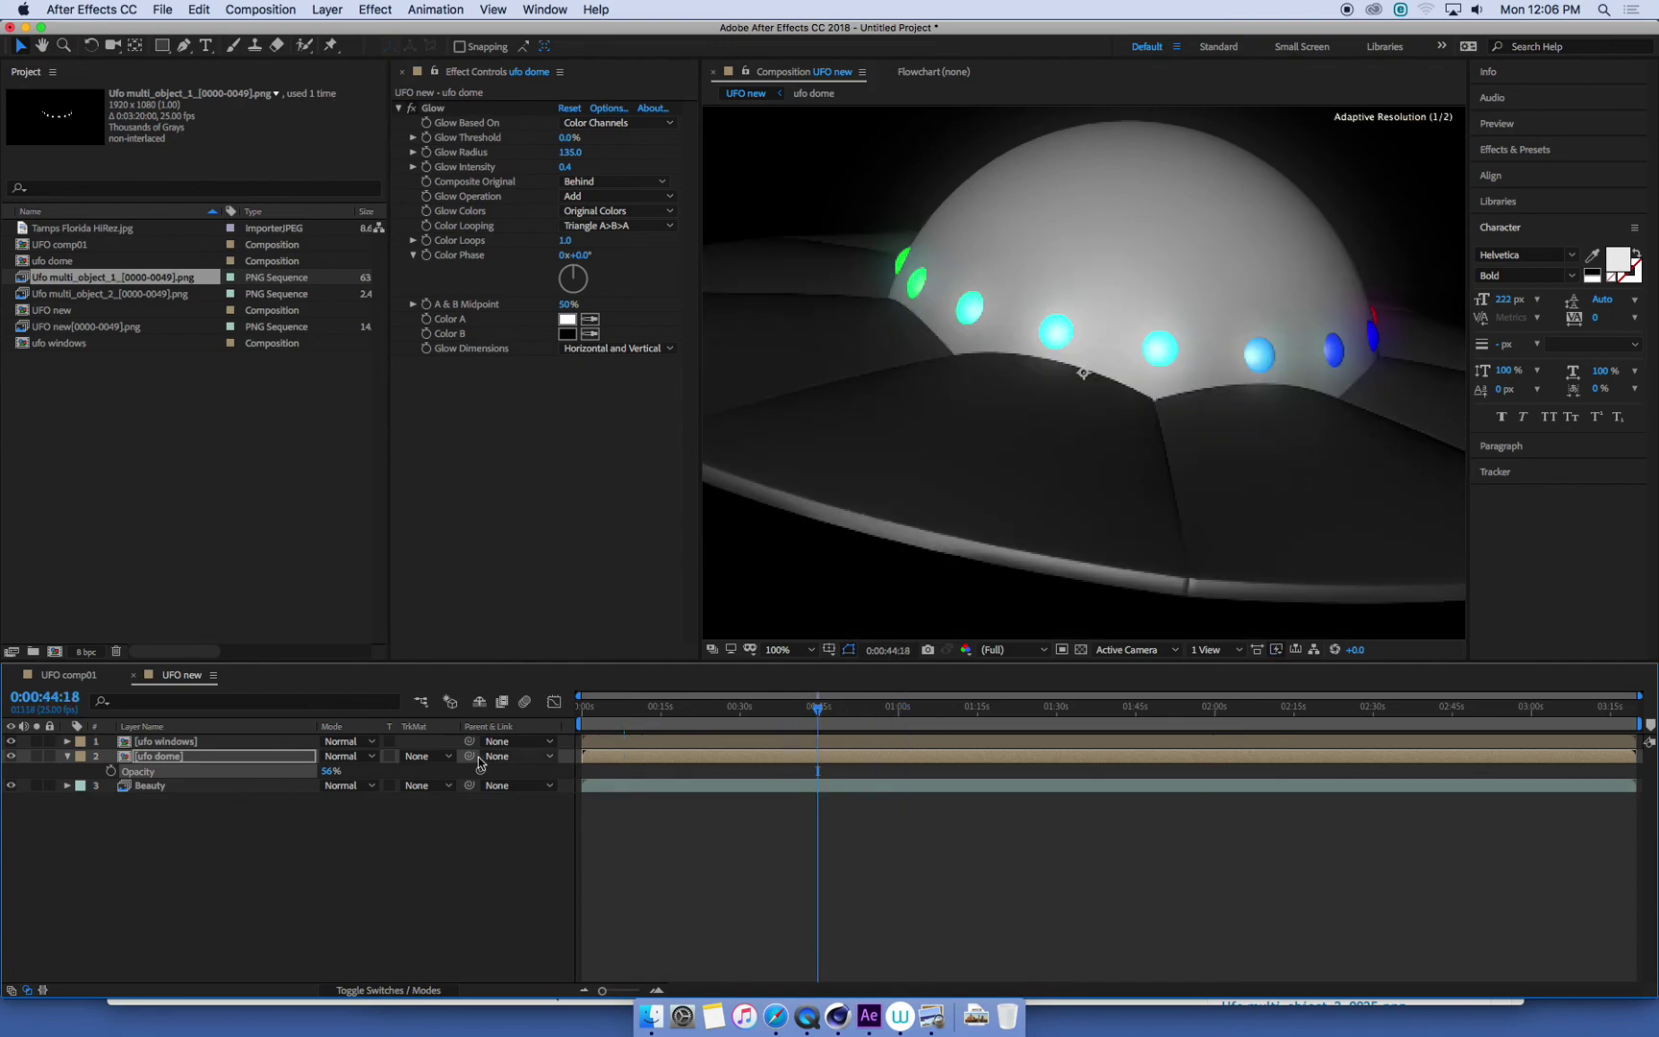
{"action": "left_click", "coordinate": [259, 743]}
{"action": "key", "text": "t"}
{"action": "mouse_move", "coordinate": [327, 757]}
{"action": "left_mouse_down"}
{"action": "mouse_move", "coordinate": [229, 757]}
{"action": "mouse_move", "coordinate": [304, 760]}
{"action": "left_mouse_up"}
{"action": "right_click", "coordinate": [808, 1018]}
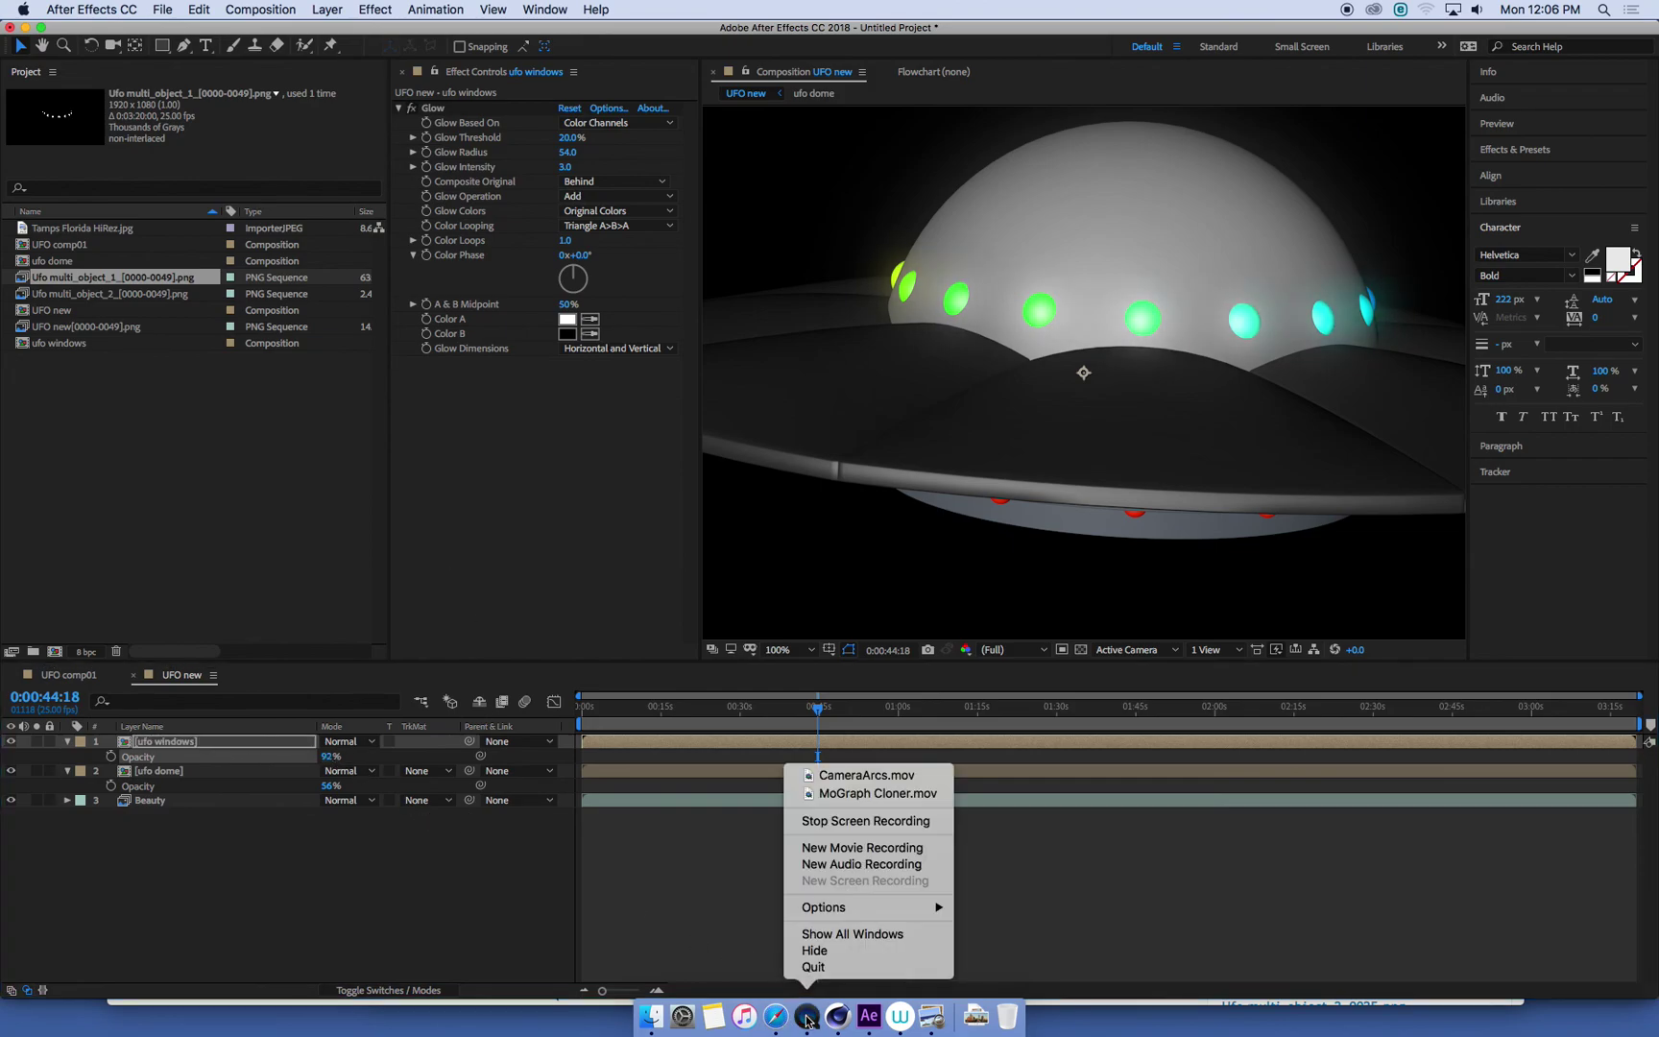